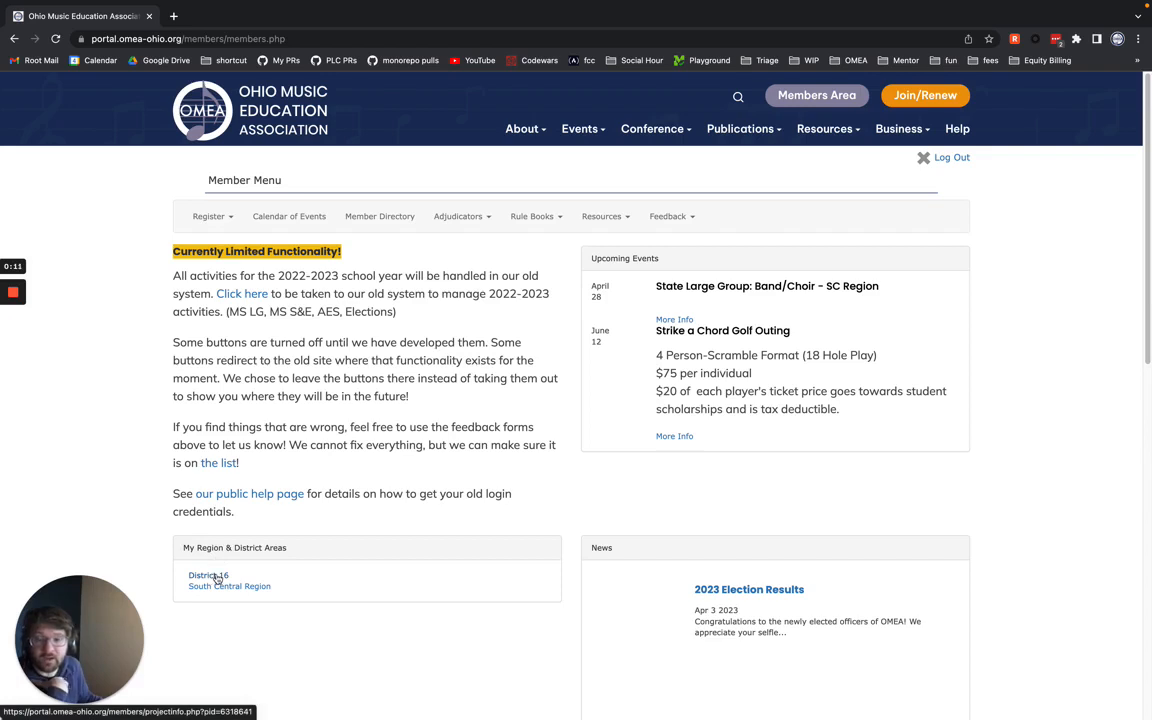
- Open the District 16 area and go to its project/committee documents
{"action": "left_click", "coordinate": [216, 578]}
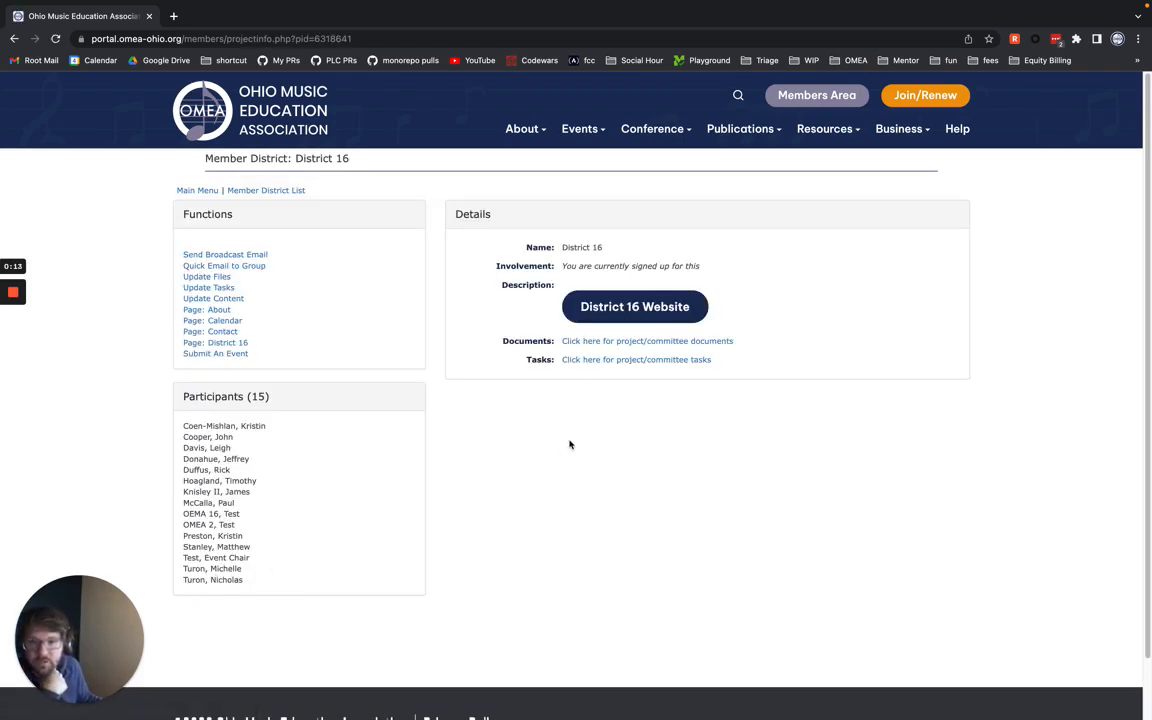
{"action": "left_click_drag", "start_coordinate": [502, 342], "coordinate": [792, 339]}
{"action": "left_click", "coordinate": [724, 344]}
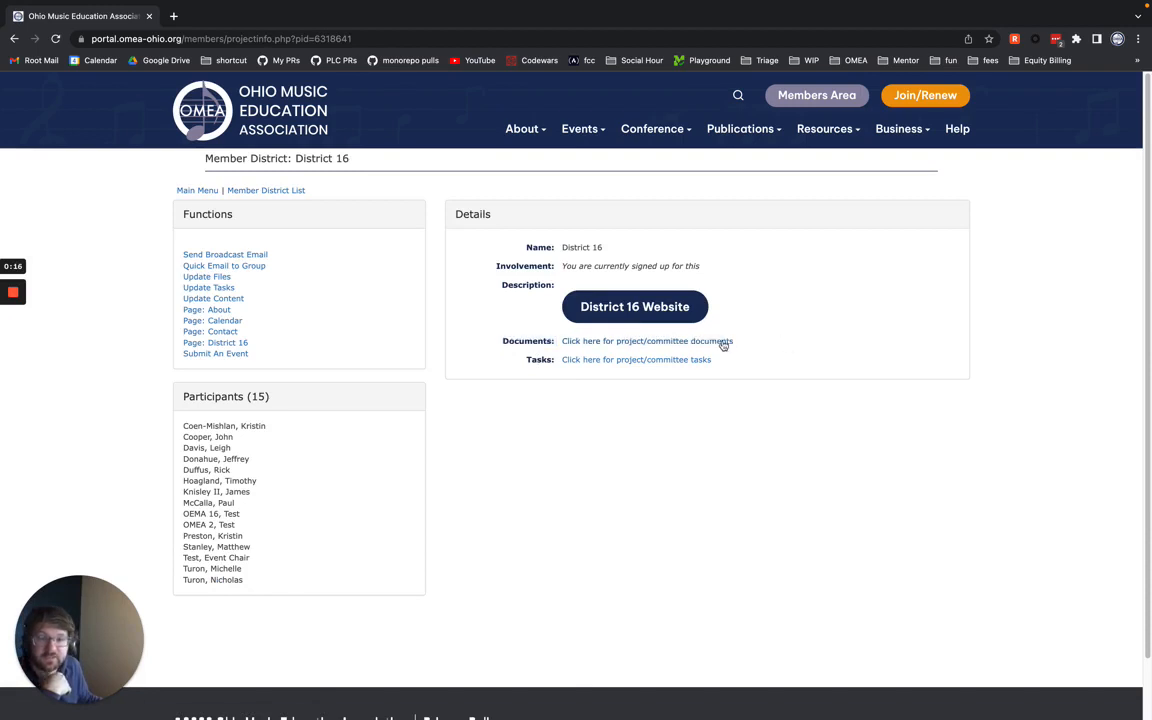
{"action": "left_click", "coordinate": [668, 342]}
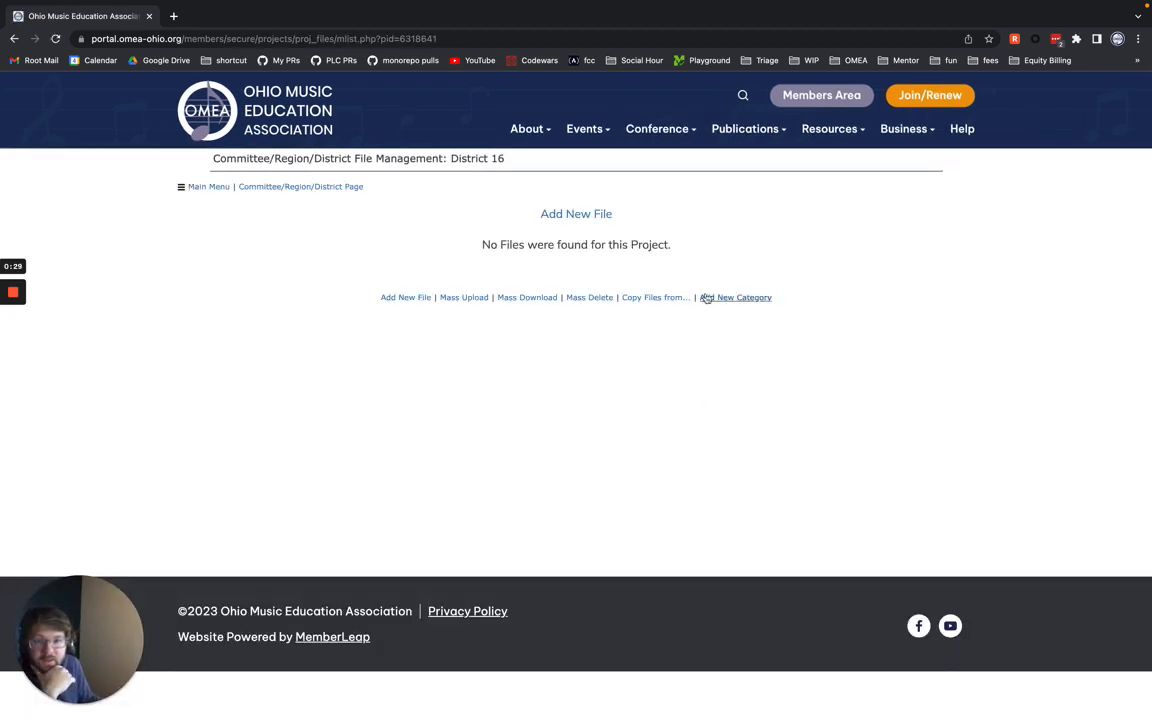
- Add a file category named "District Honor Band Music" with no parent category, sorted by title
{"action": "left_click", "coordinate": [745, 298]}
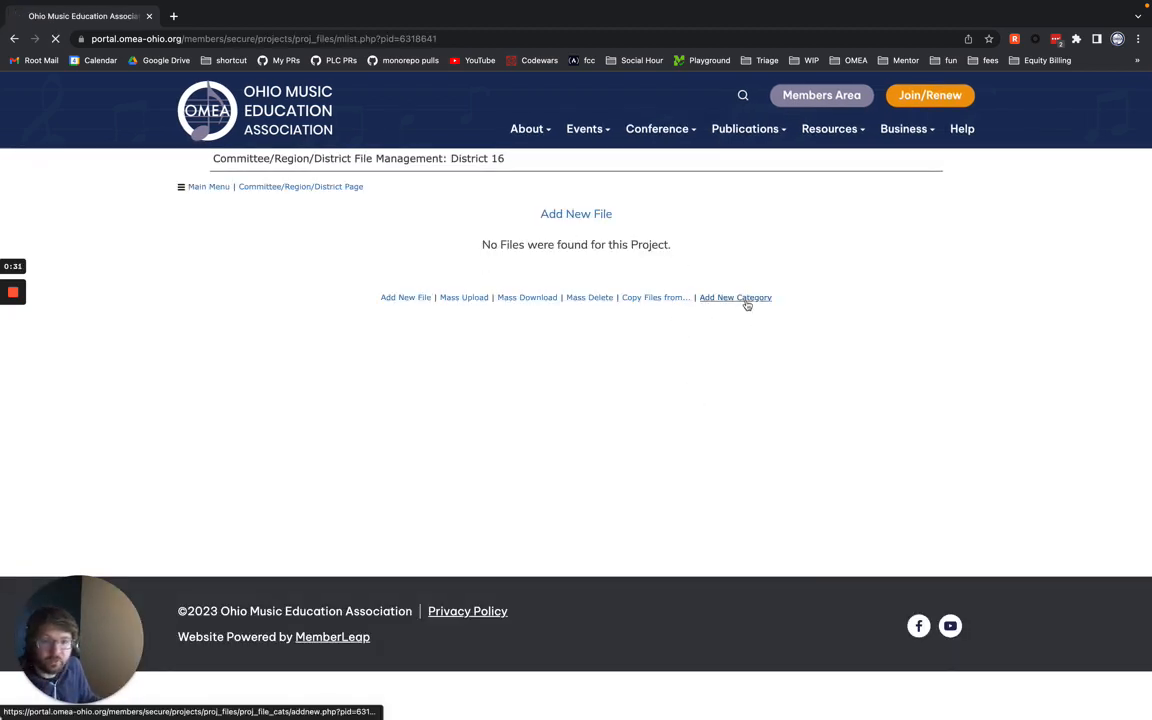
{"action": "left_click", "coordinate": [440, 228]}
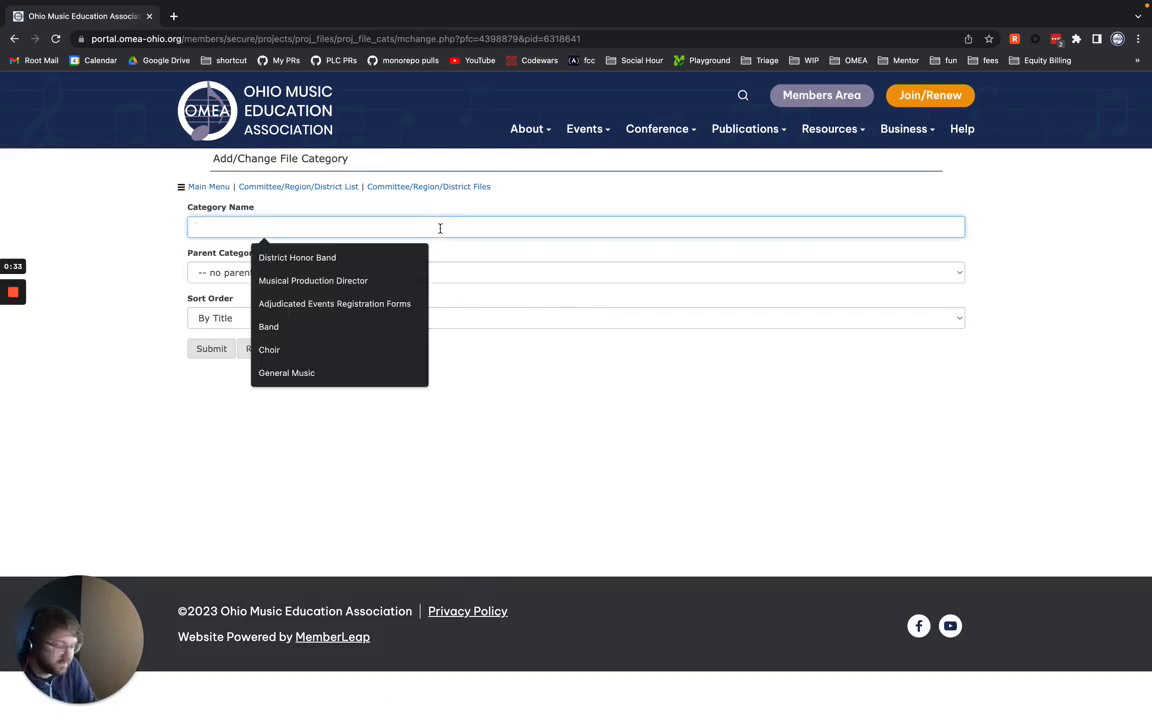
{"action": "type", "text": "Distr"}
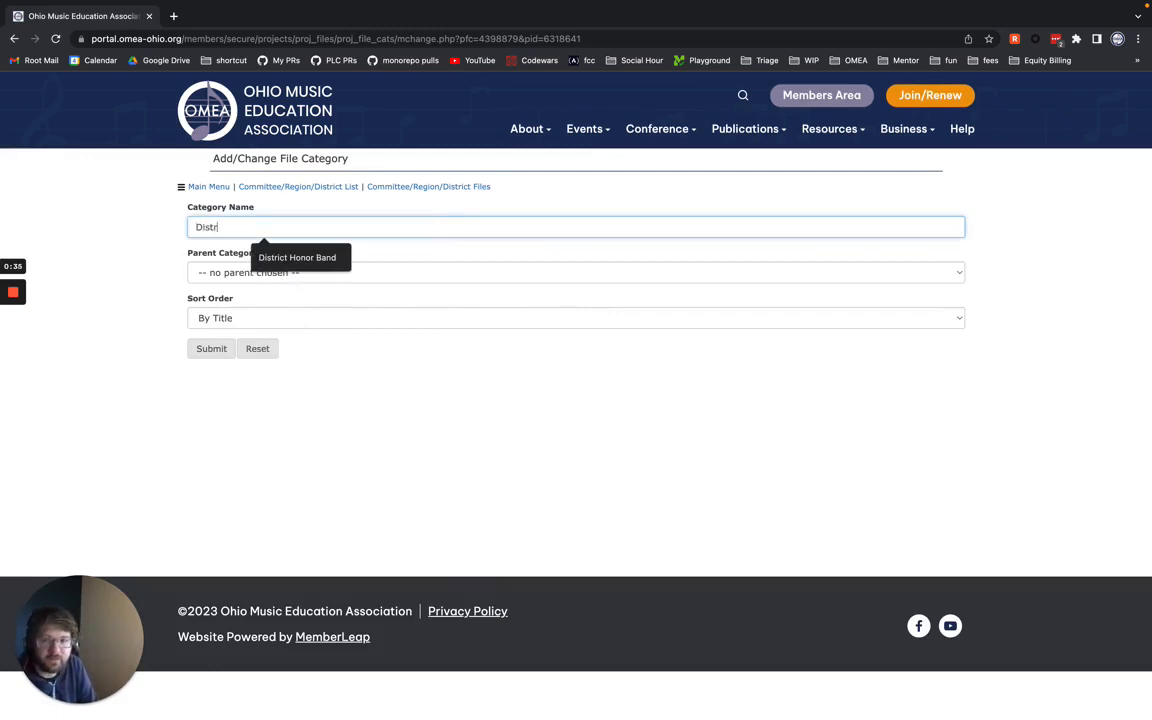
{"action": "type", "text": "ict Honor Band Music"}
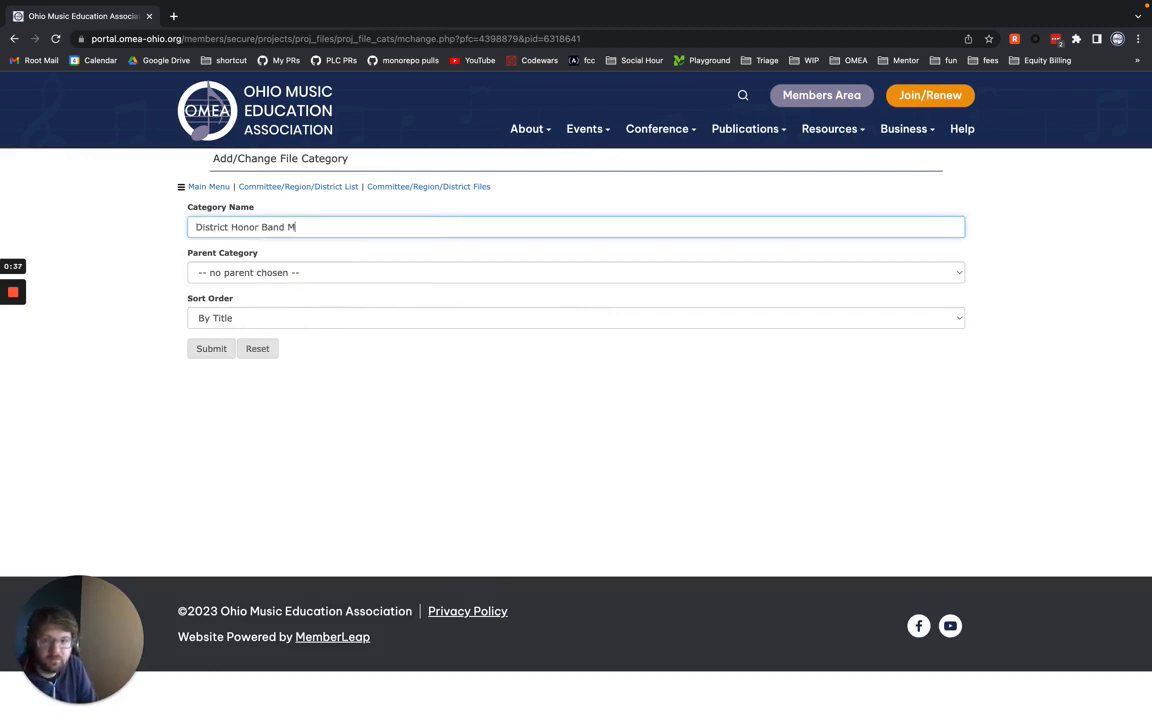
{"action": "left_click", "coordinate": [224, 350]}
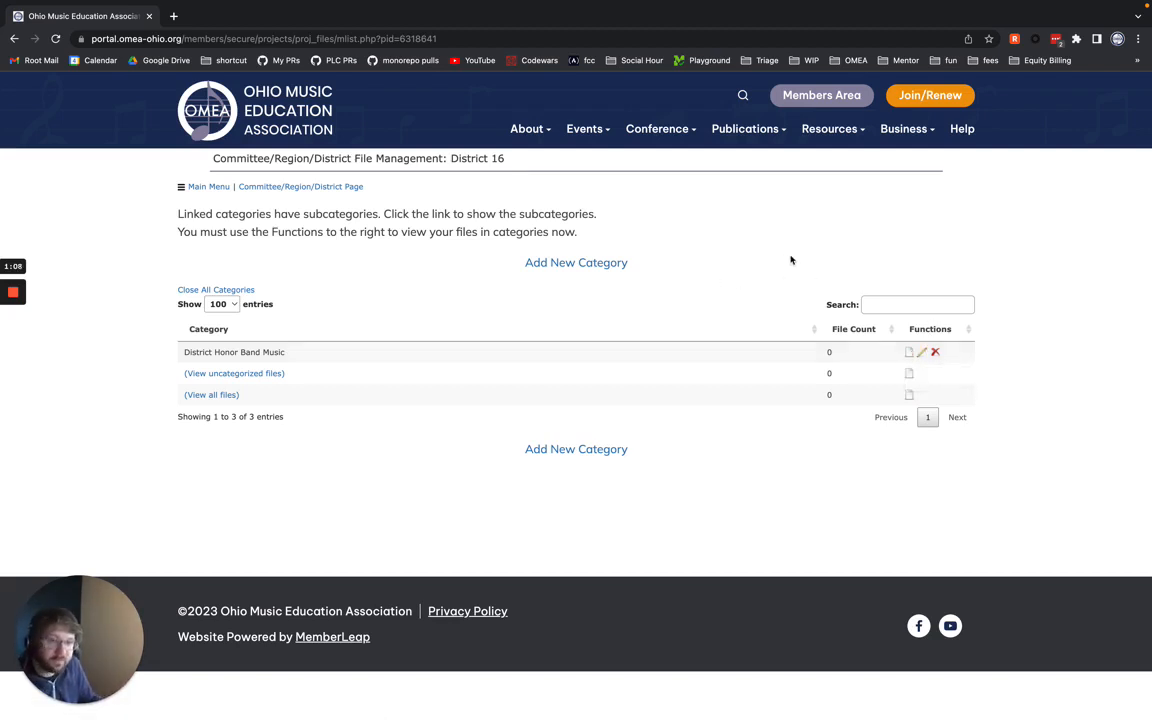
- Add another file category named "Public" with no parent category
{"action": "left_click", "coordinate": [596, 264]}
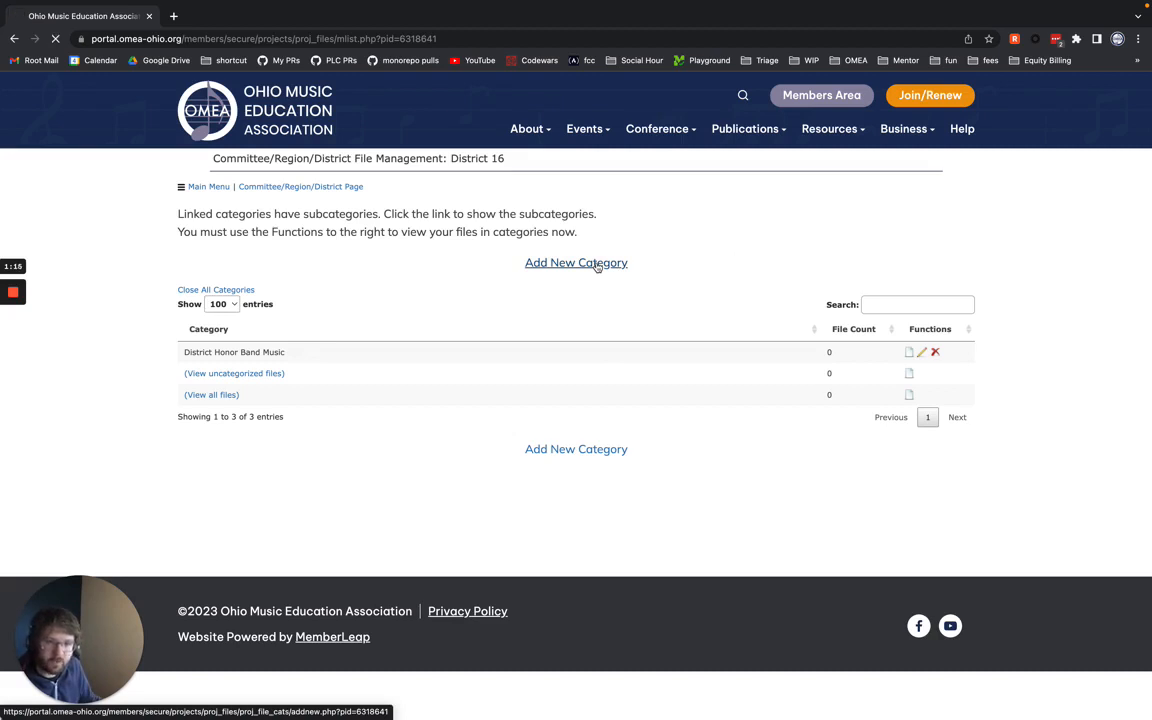
{"action": "left_click", "coordinate": [544, 229]}
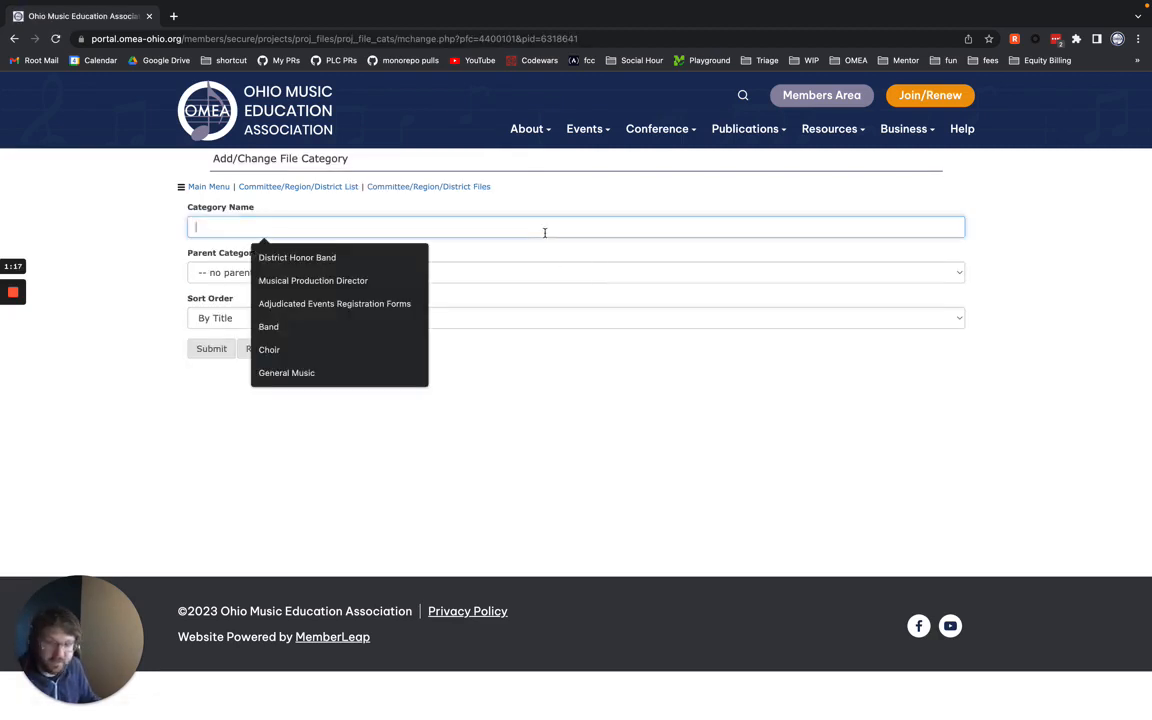
{"action": "type", "text": ":Pu"}
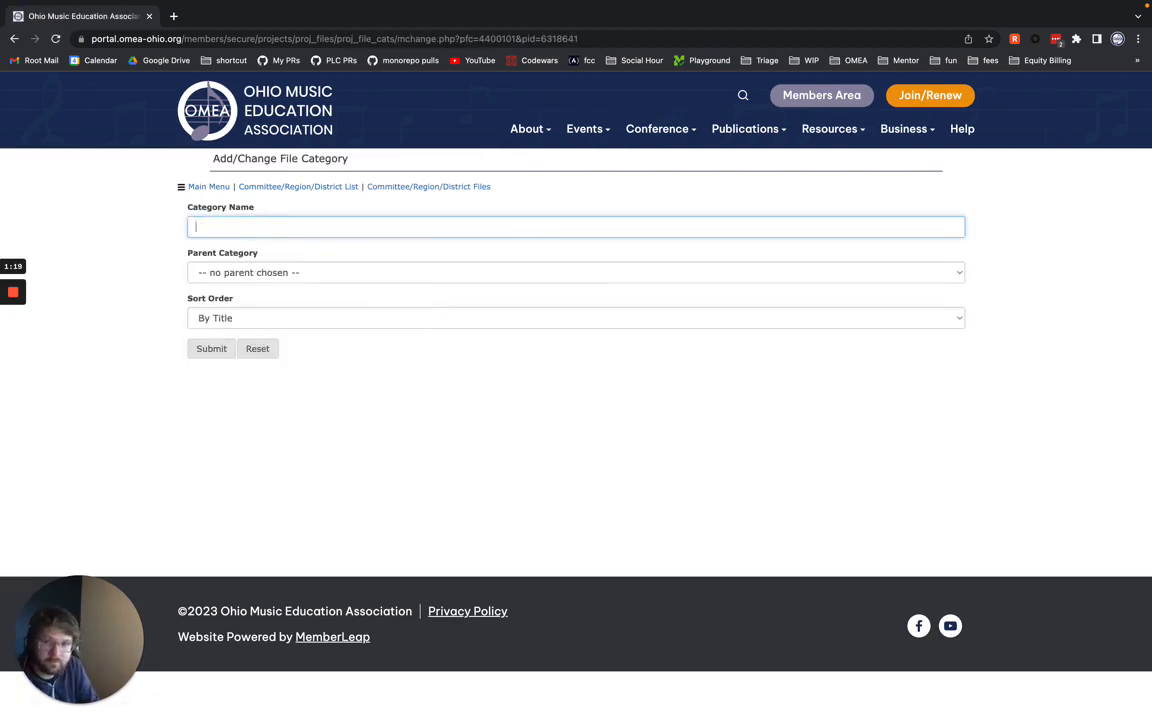
{"action": "type", "text": "Public"}
{"action": "key", "text": "Return"}
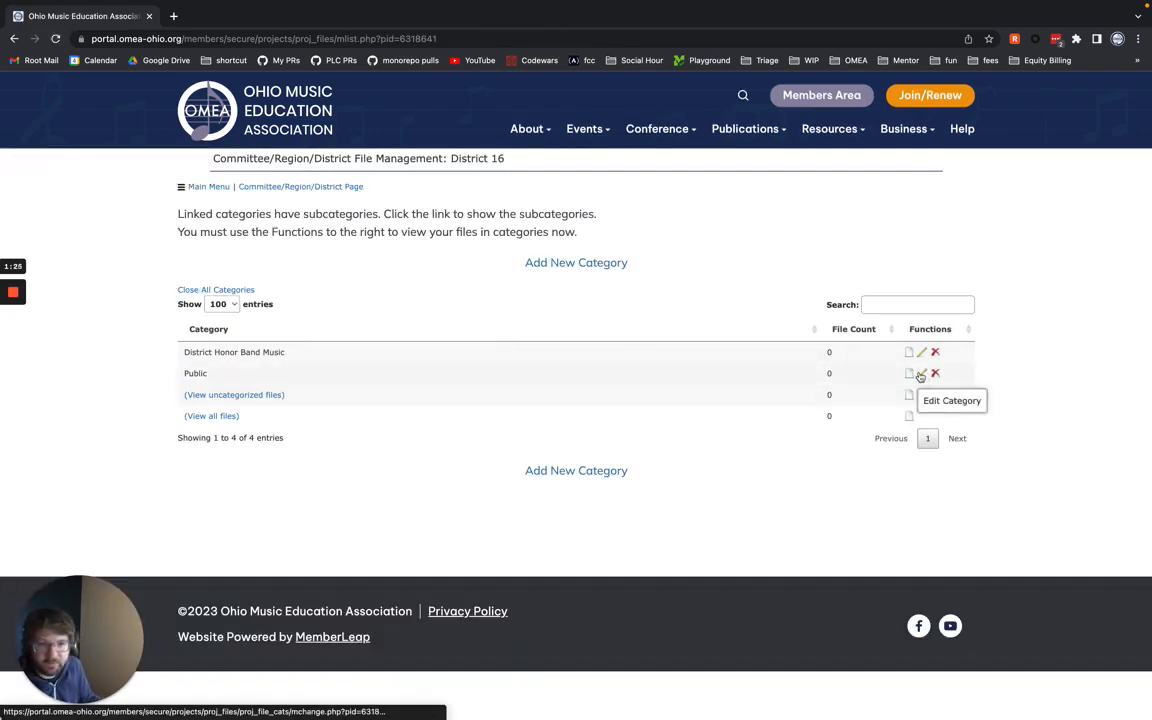
- Start a new file entry in the Public category and title it "Test"
{"action": "left_click", "coordinate": [909, 374]}
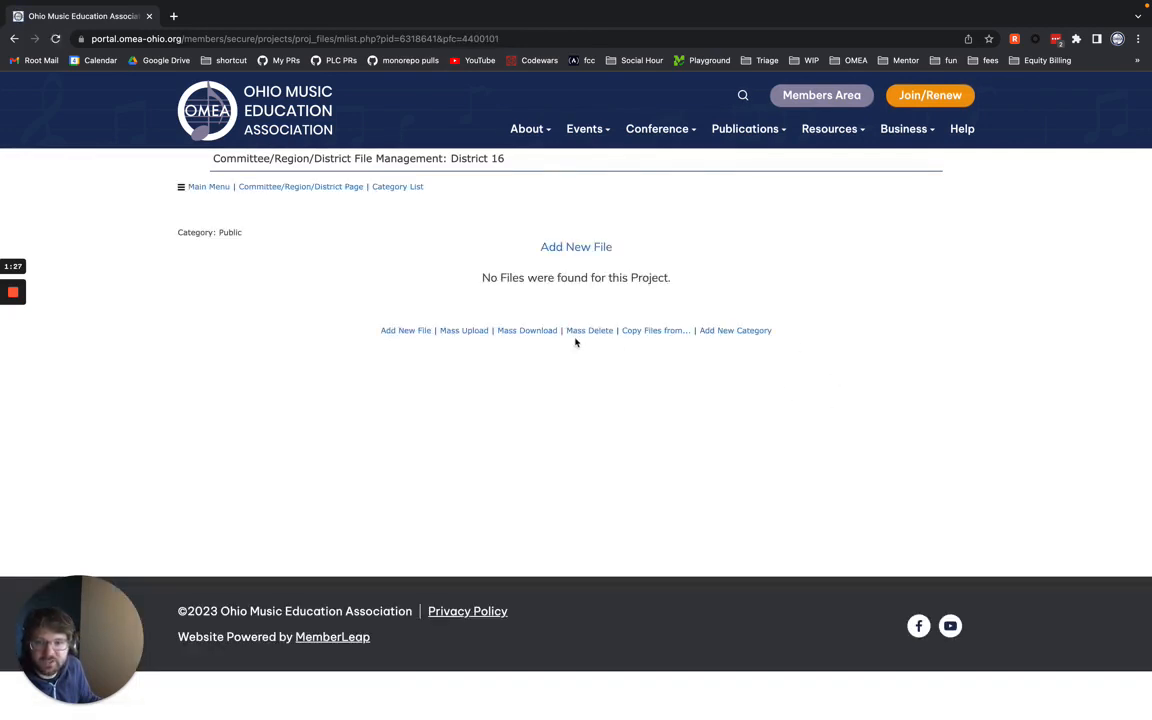
{"action": "left_click", "coordinate": [605, 257]}
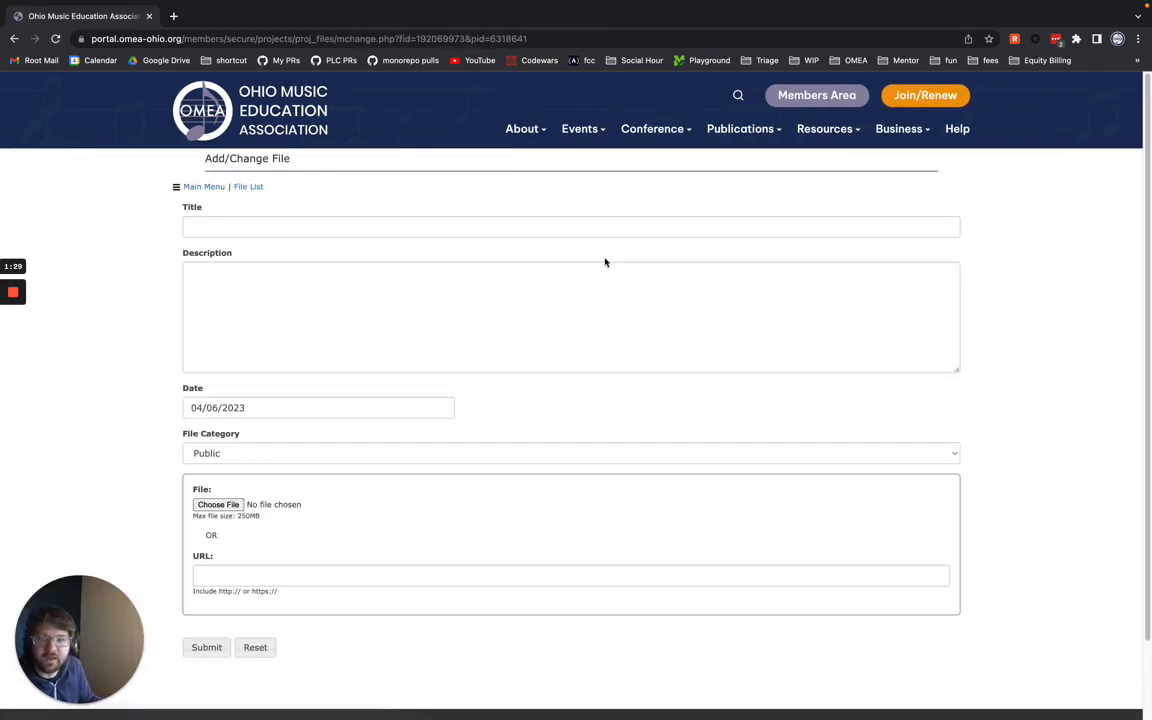
{"action": "left_click", "coordinate": [406, 228]}
{"action": "type", "text": "T"}
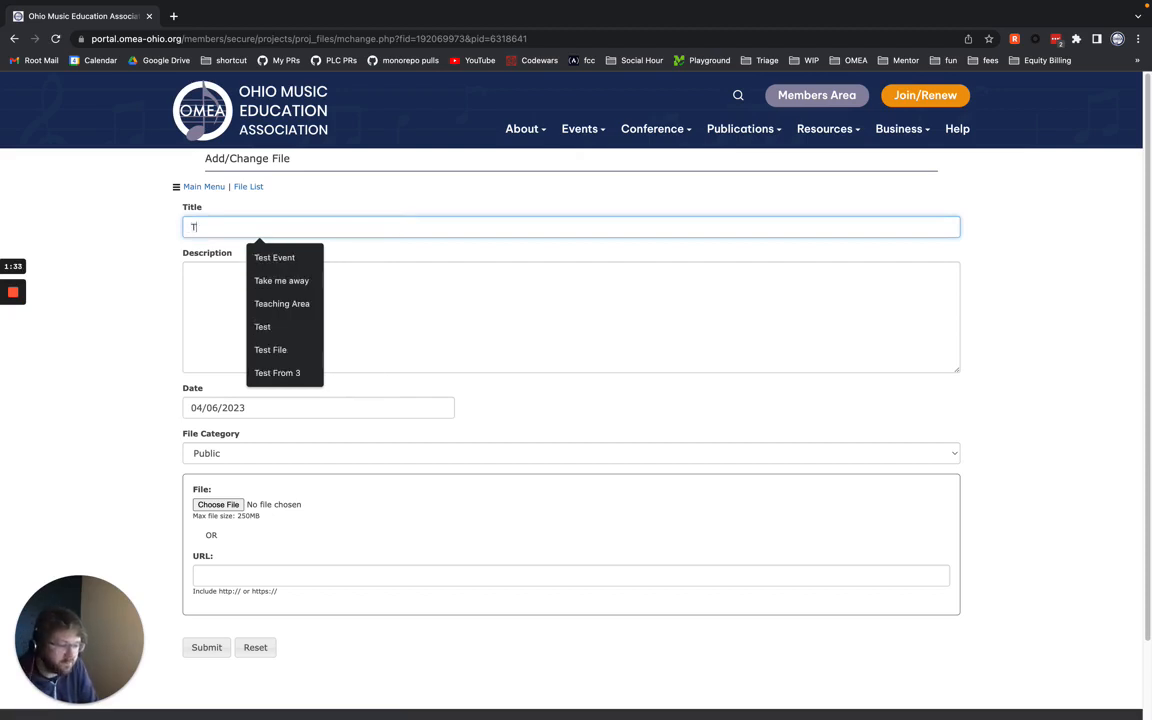
{"action": "type", "text": "est"}
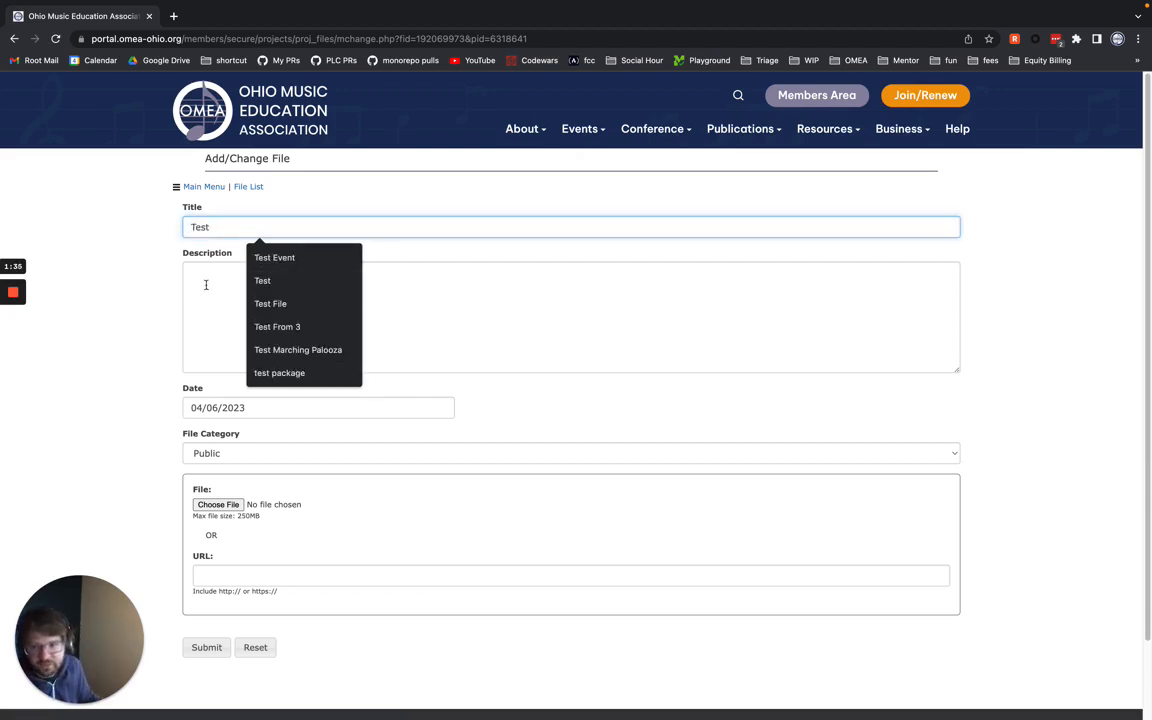
{"action": "left_click", "coordinate": [170, 320]}
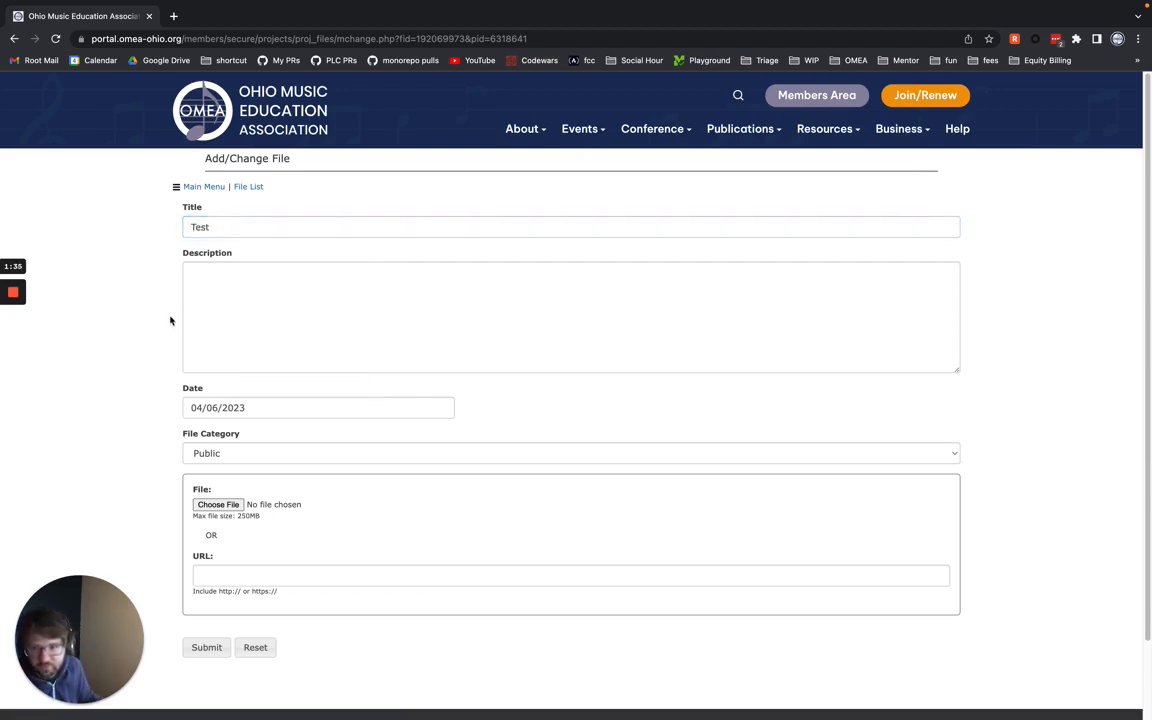
- Attach 32.jpeg from the Downloads folder to the file entry and submit it
{"action": "left_click", "coordinate": [232, 507]}
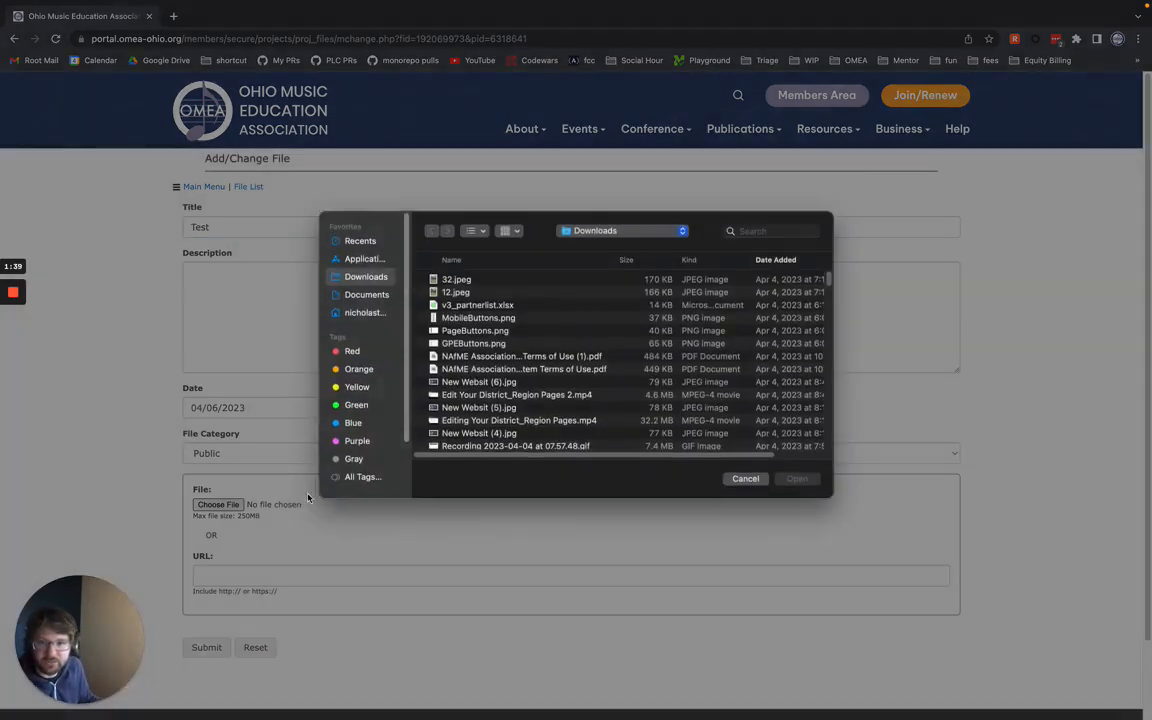
{"action": "left_click", "coordinate": [456, 283]}
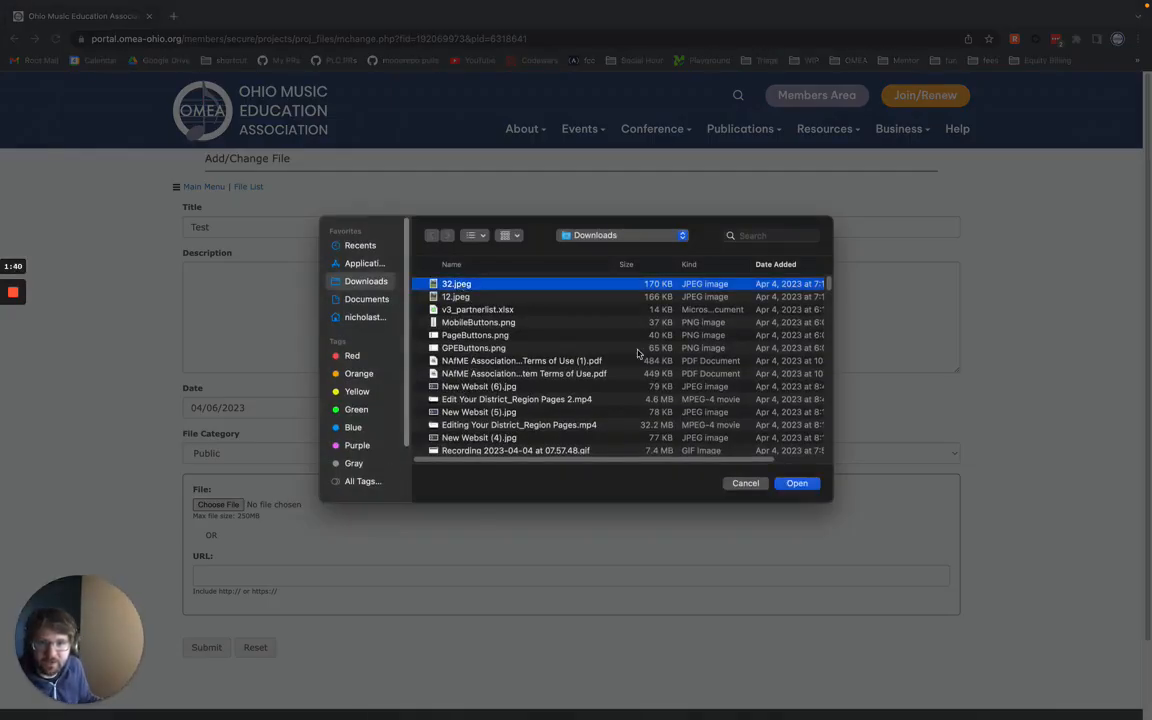
{"action": "left_click", "coordinate": [797, 483]}
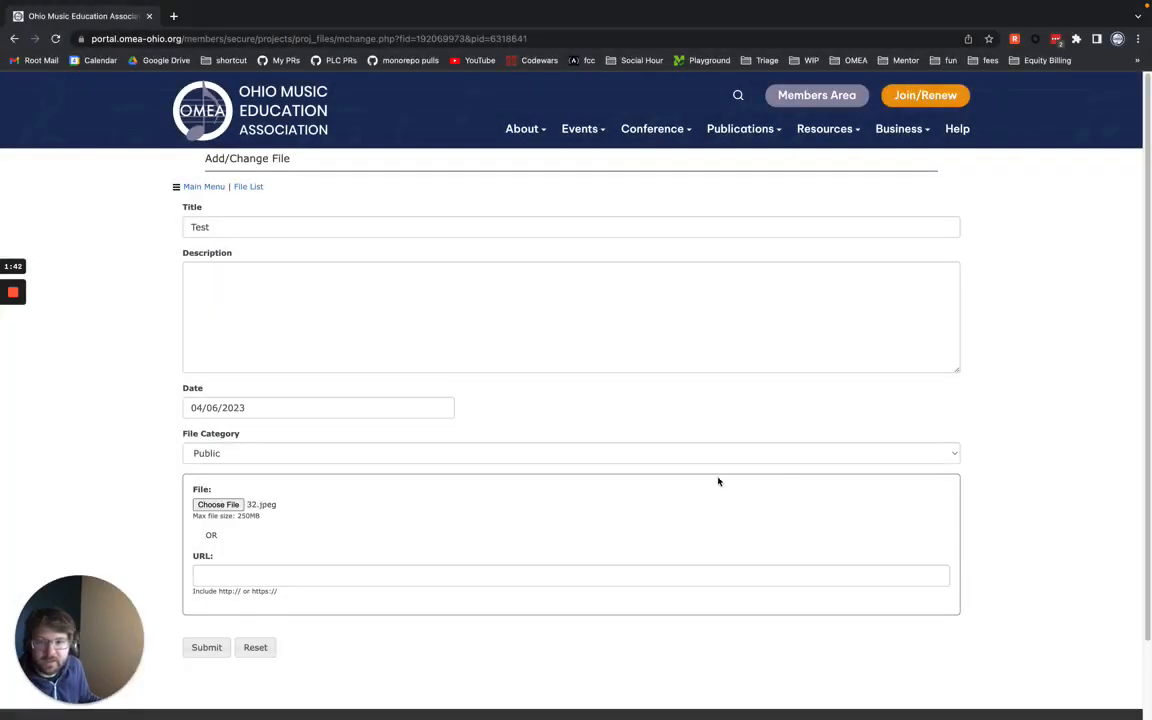
{"action": "left_click", "coordinate": [206, 647]}
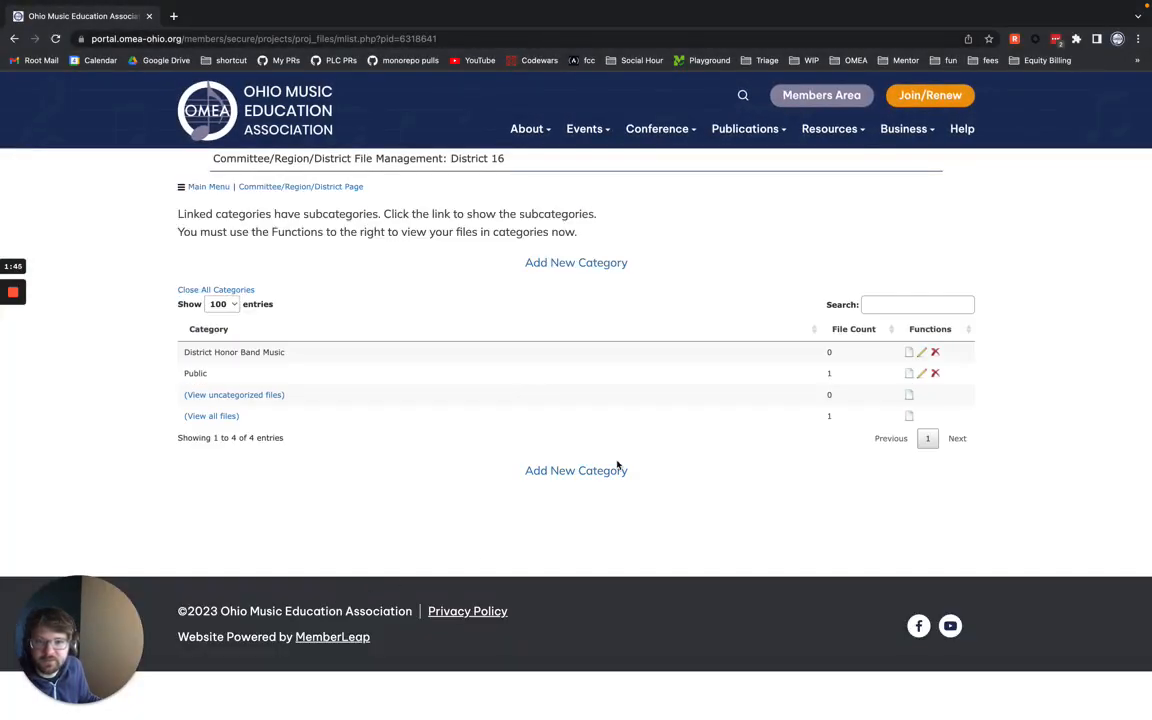
- Show the files in the Public category and copy the web address of the Test file
{"action": "left_click", "coordinate": [908, 374]}
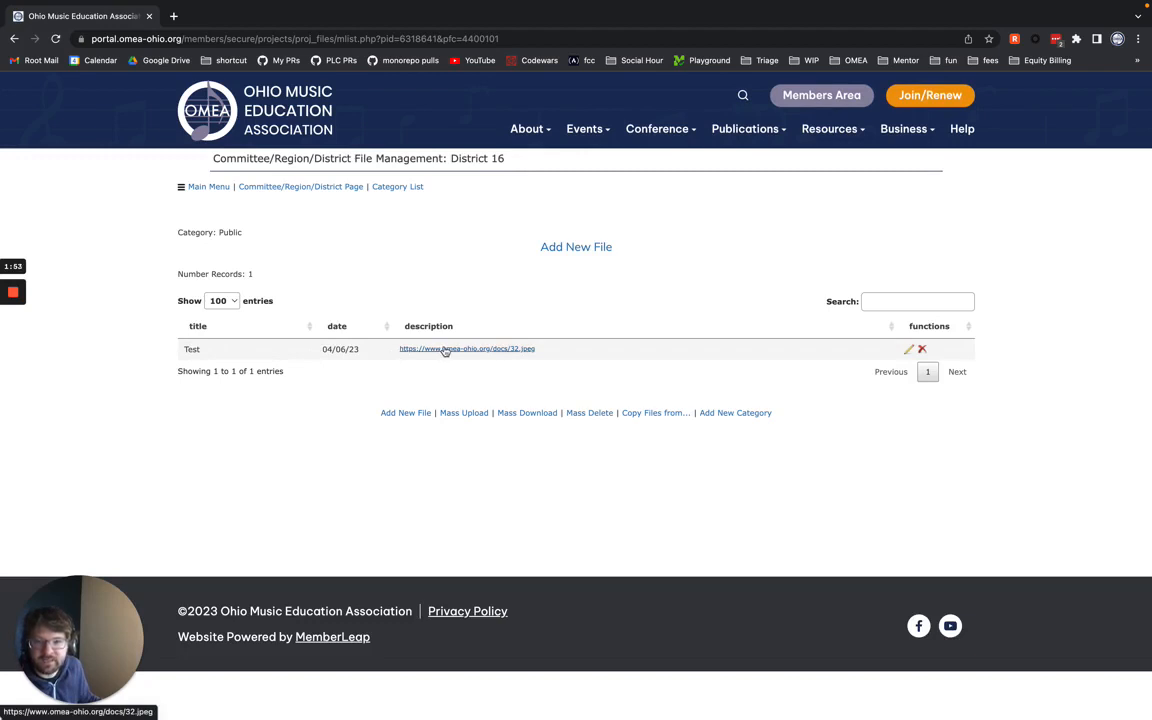
{"action": "left_click_drag", "start_coordinate": [397, 349], "coordinate": [552, 350]}
{"action": "key", "text": "ctrl+c"}
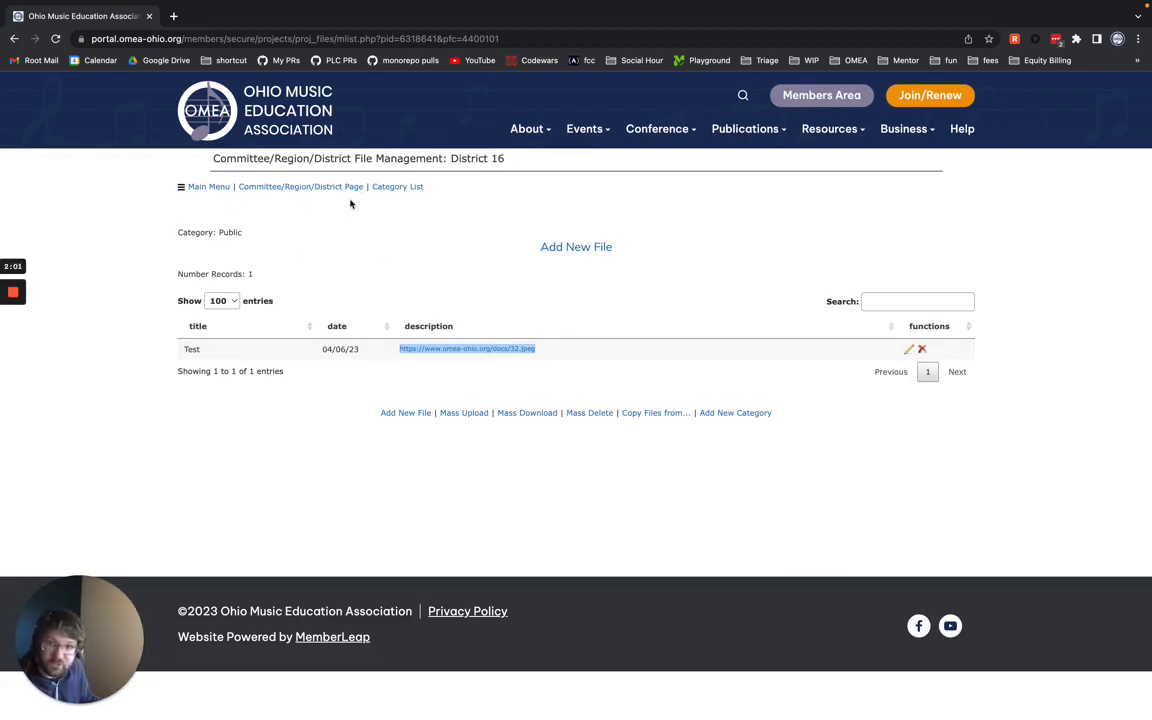
- Open District 16's About page for editing and delete the row below the About heading that holds the document link and download button
{"action": "left_click", "coordinate": [318, 188]}
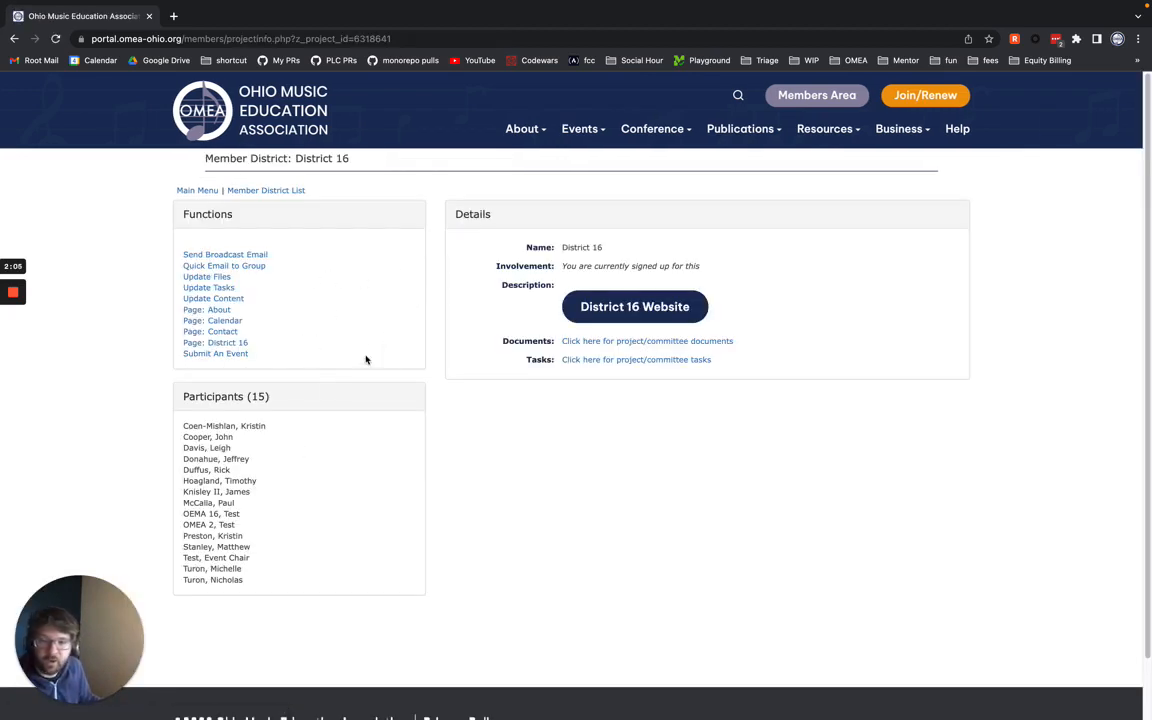
{"action": "left_click", "coordinate": [218, 311]}
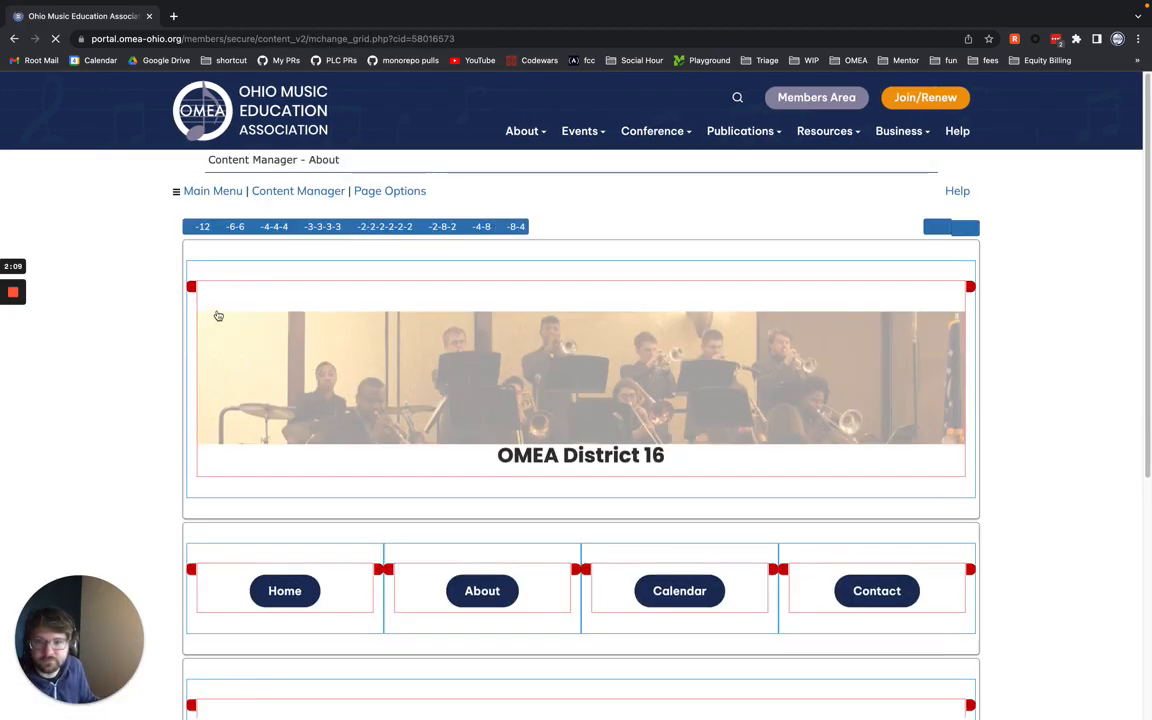
{"action": "scroll", "coordinate": [472, 470], "scroll_direction": "down", "scroll_amount": 5}
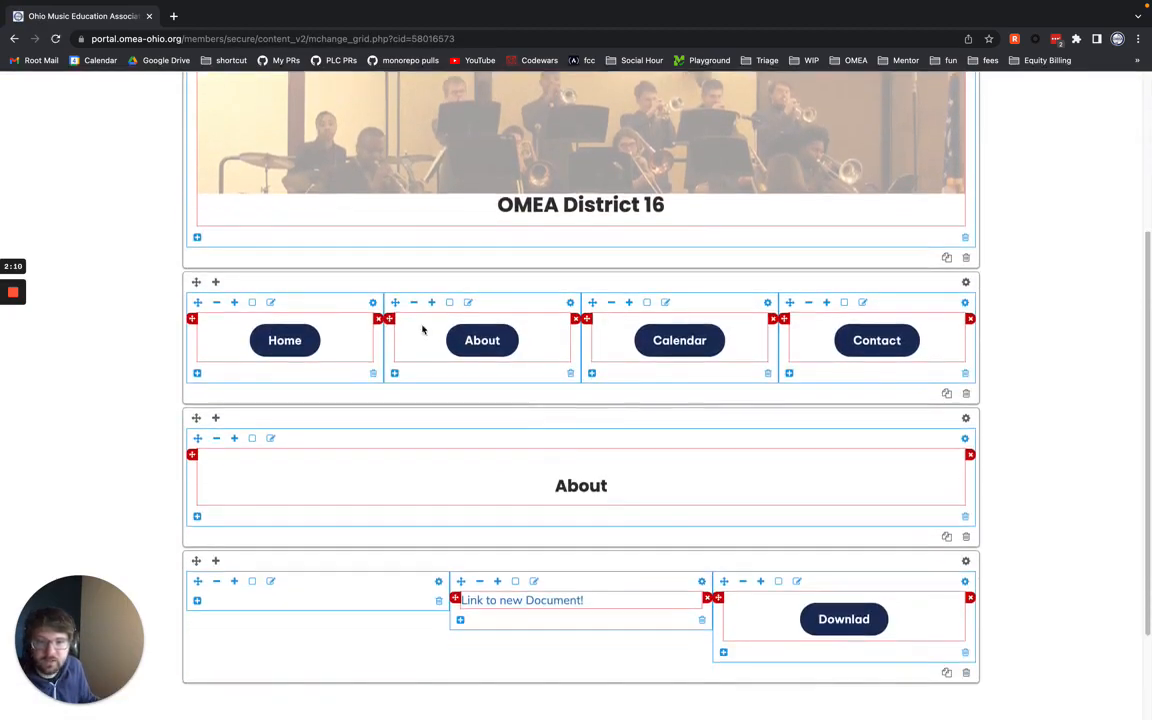
{"action": "left_click", "coordinate": [965, 554]}
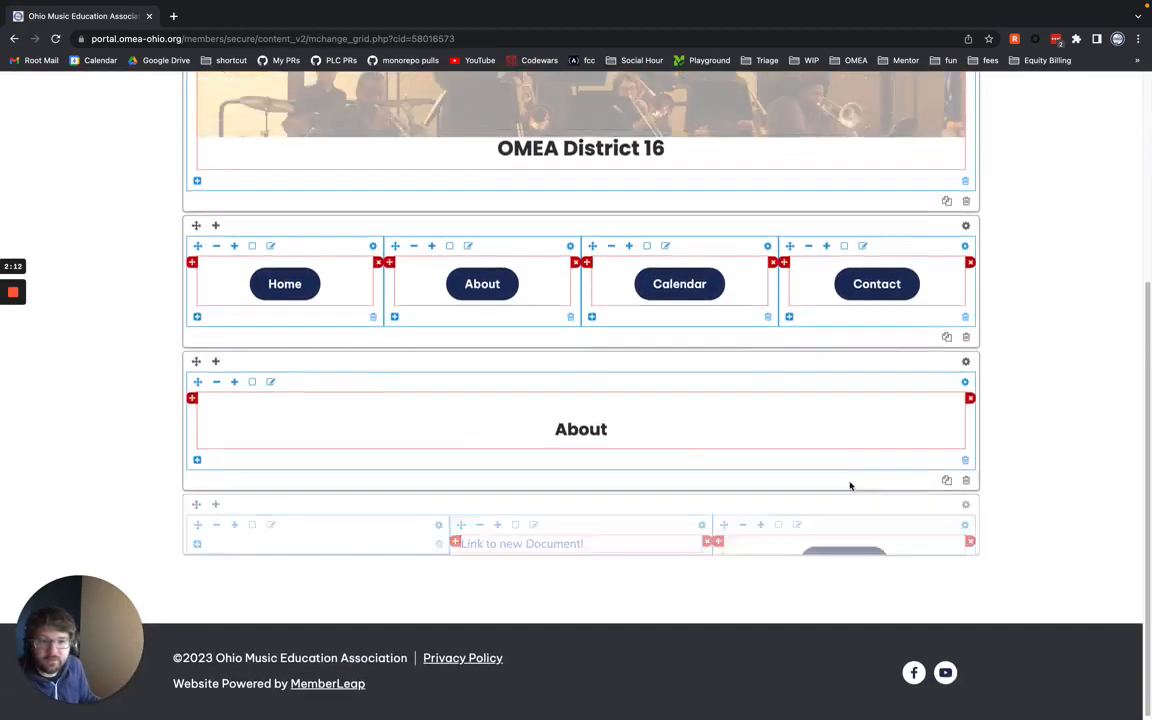
- Add a 4-4-4 row to the About page and insert a Text/HTML element in its middle column
{"action": "scroll", "coordinate": [695, 546], "scroll_direction": "up", "scroll_amount": 5}
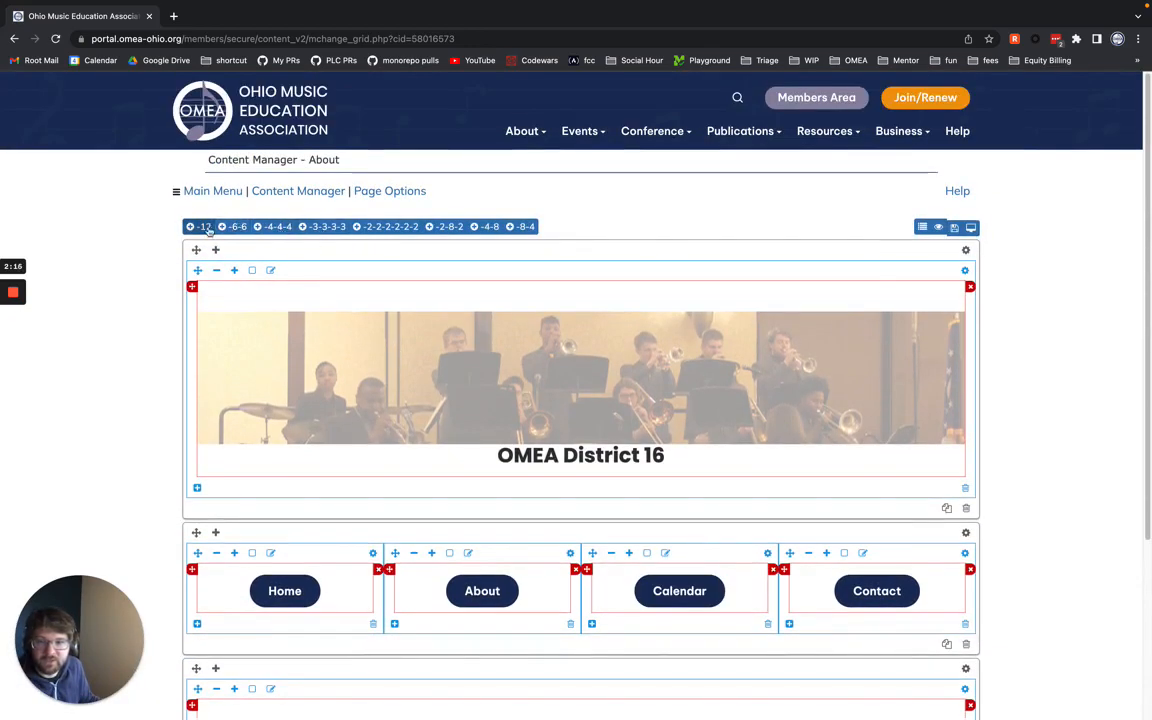
{"action": "left_click", "coordinate": [273, 228]}
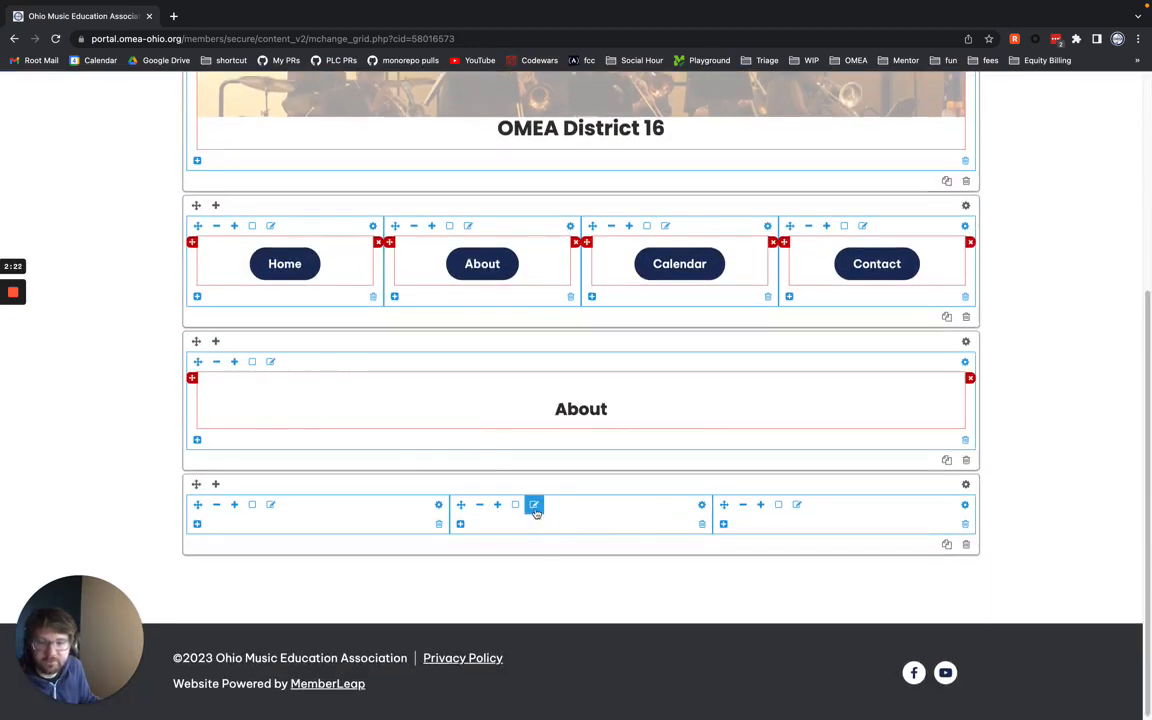
{"action": "left_click", "coordinate": [535, 505]}
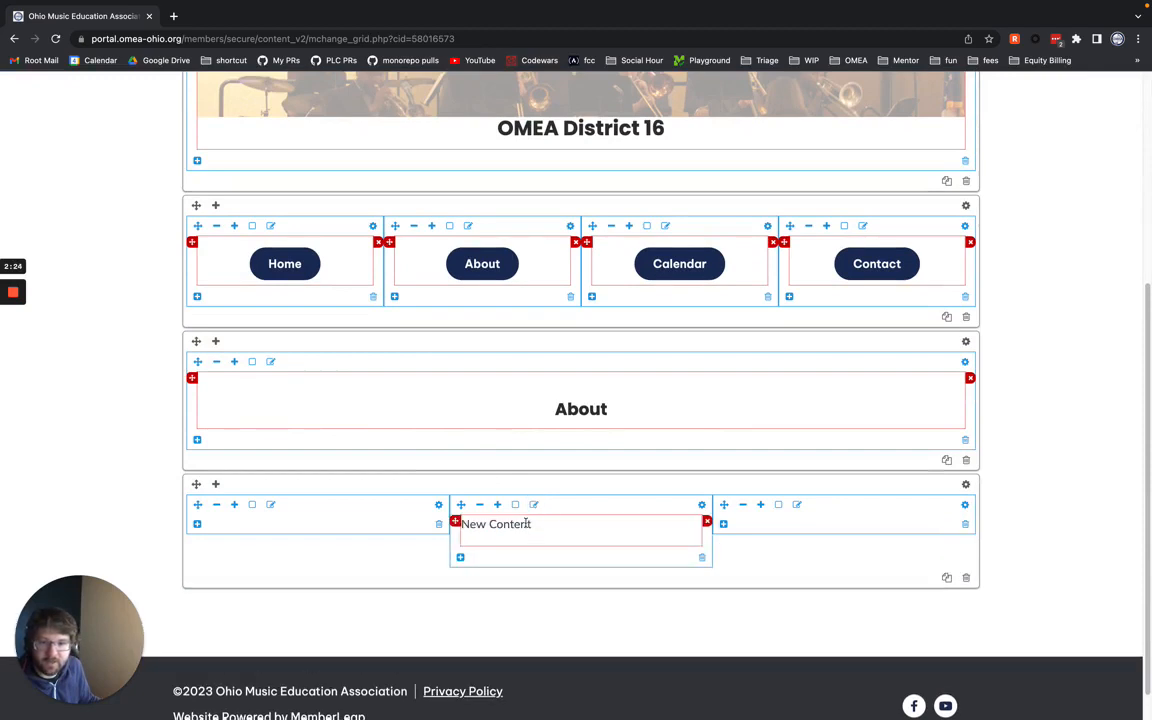
{"action": "left_click", "coordinate": [463, 350]}
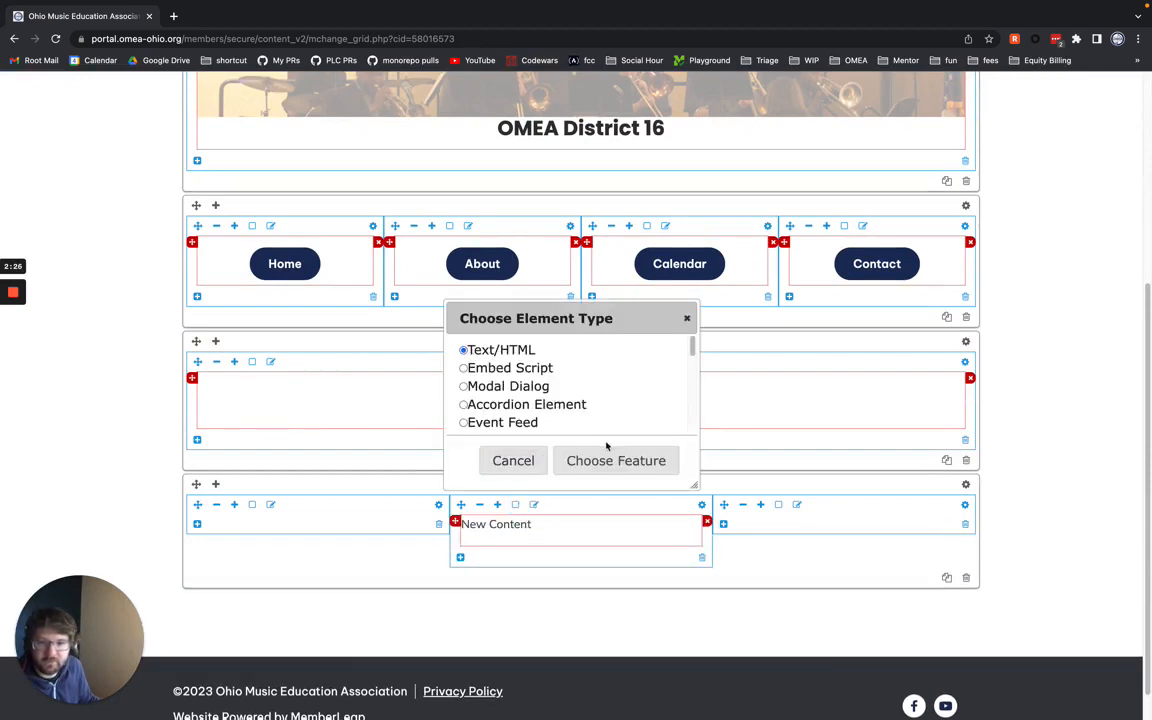
{"action": "left_click", "coordinate": [610, 458]}
- Enter "Link To Document" as the text of the new element in the middle column
{"action": "left_click", "coordinate": [547, 524]}
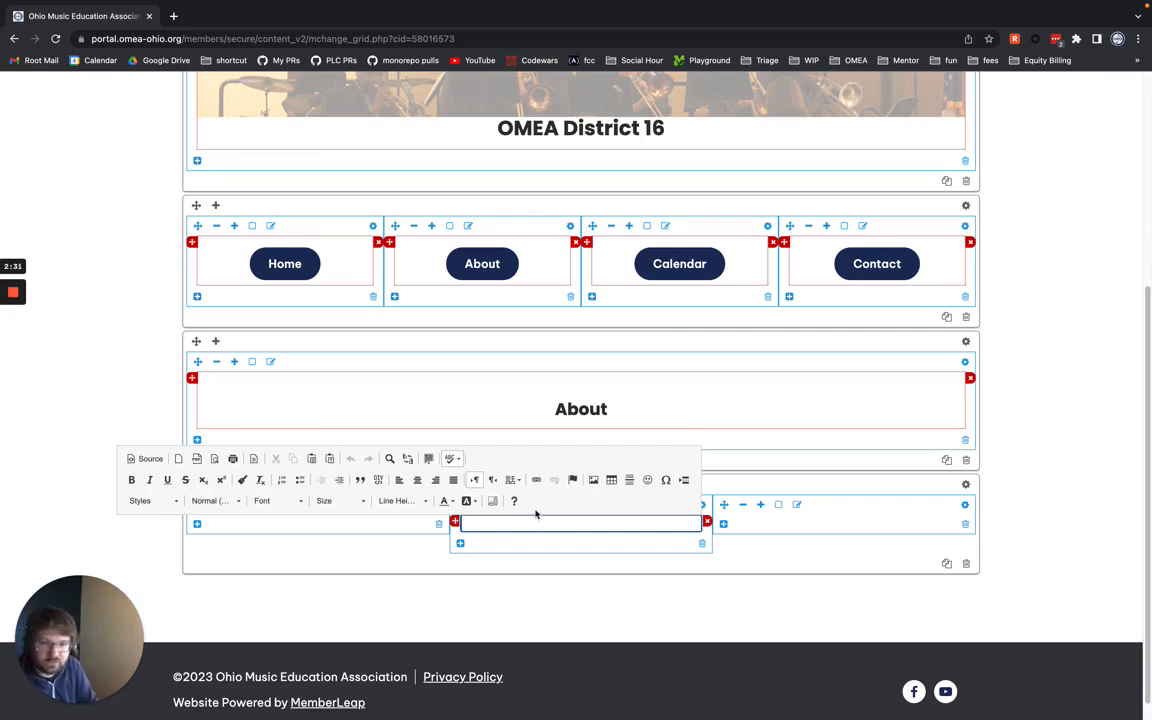
{"action": "type", "text": "Link To"}
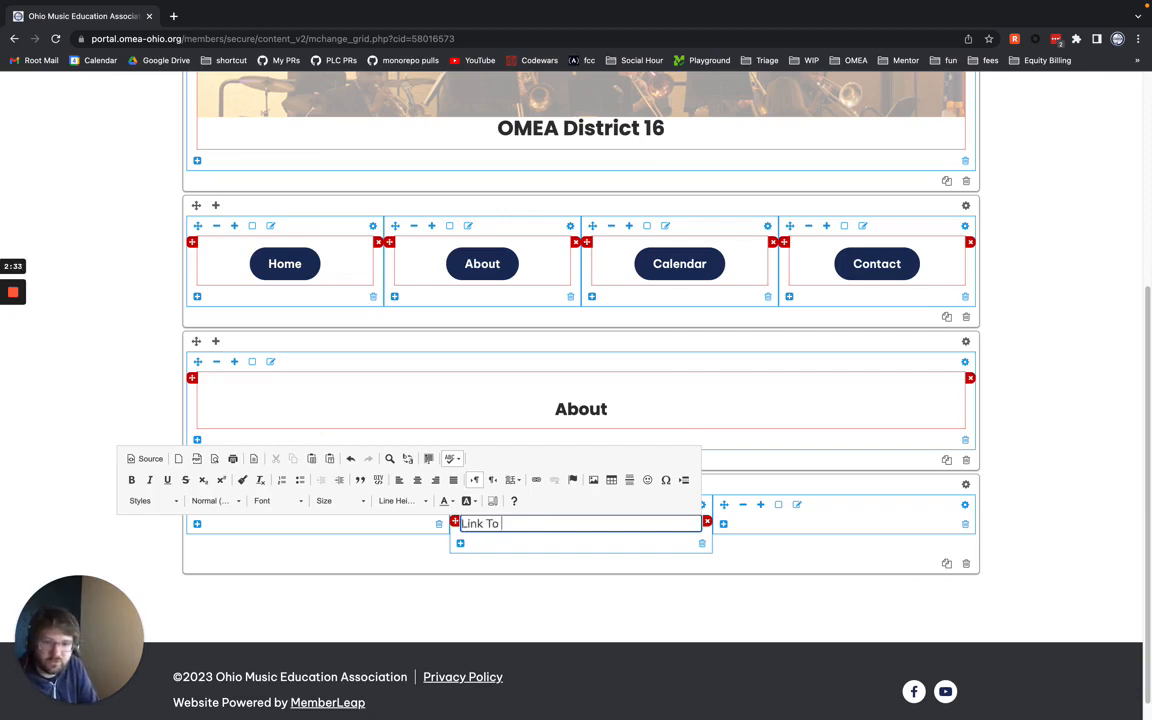
{"action": "type", "text": " Document"}
{"action": "key", "text": "ctrl+a"}
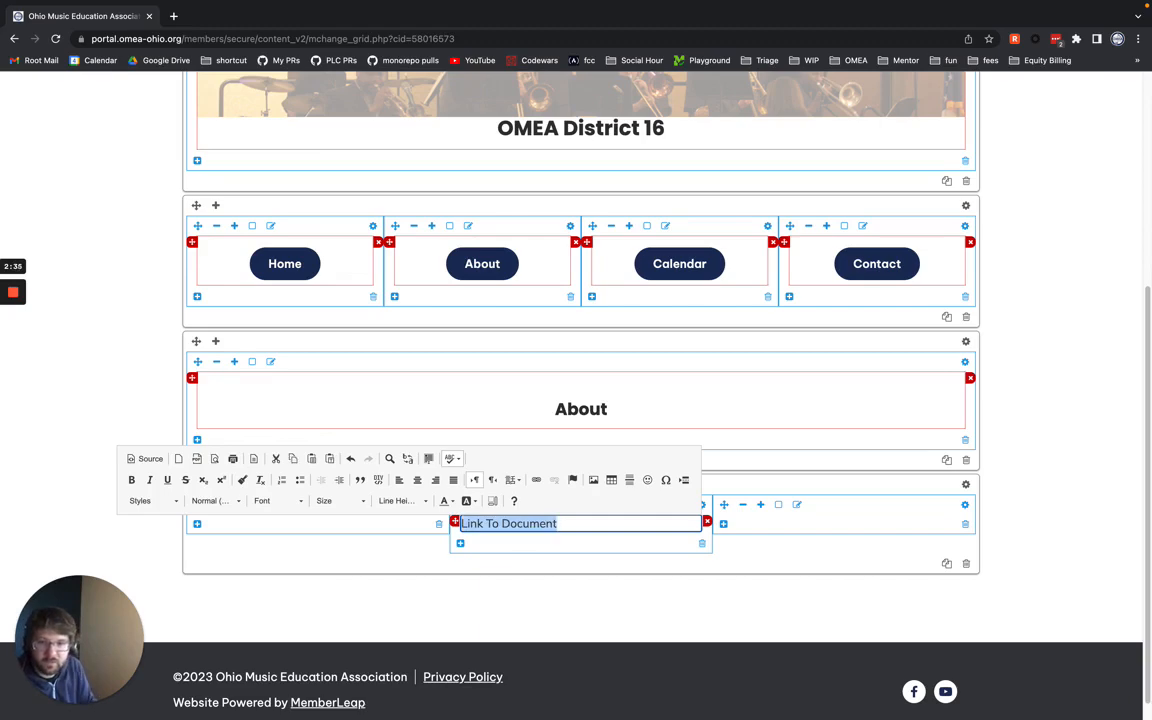
{"action": "left_click", "coordinate": [536, 479]}
{"action": "key", "text": "ctrl+v"}
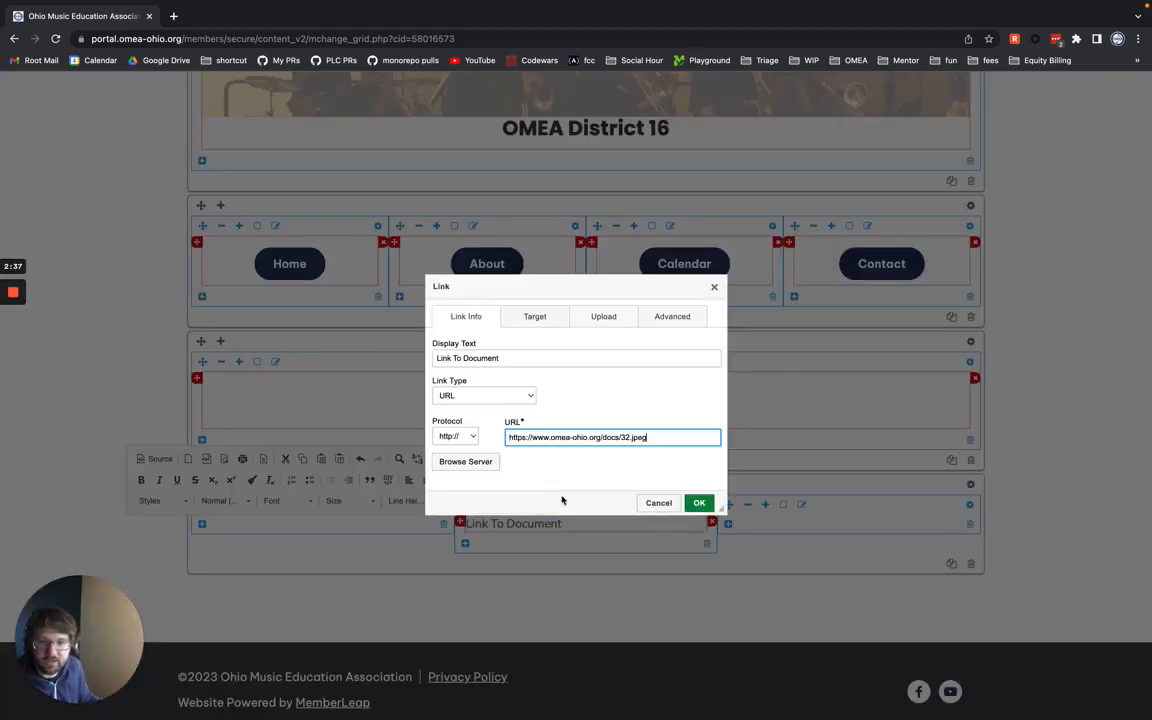
{"action": "left_click", "coordinate": [699, 503]}
{"action": "left_click", "coordinate": [567, 550]}
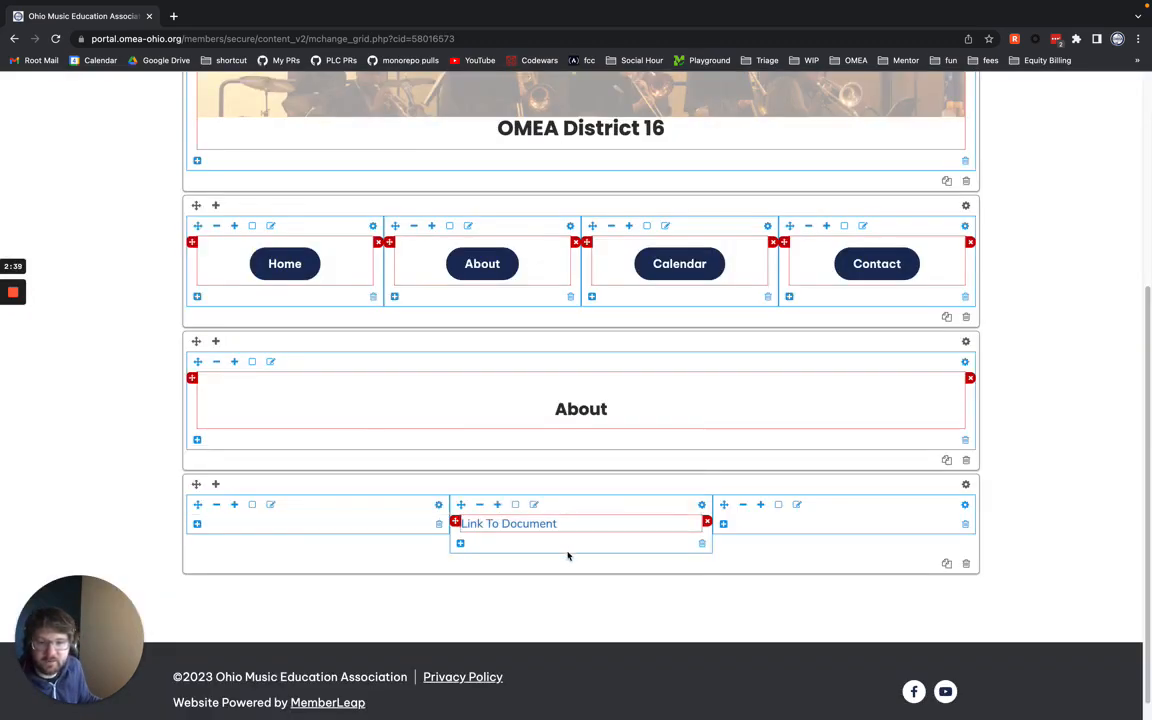
{"action": "left_click", "coordinate": [539, 523]}
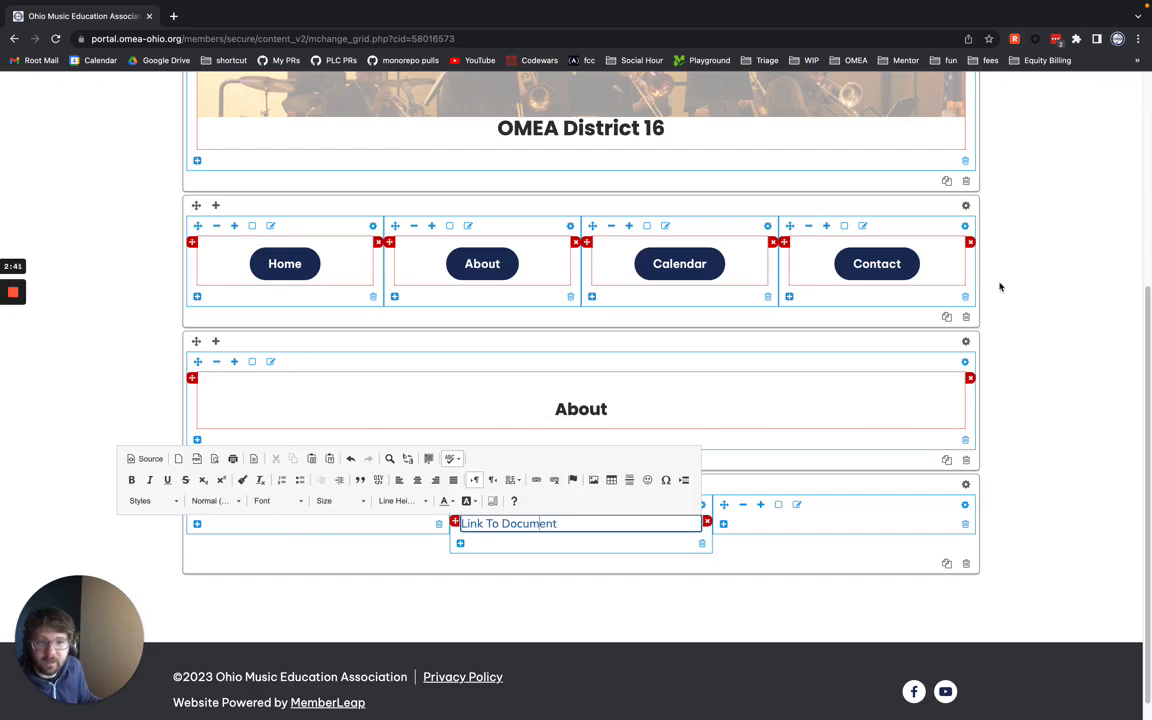
- Save the About page, test the document link in the page preview, and return to the page editor
{"action": "scroll", "coordinate": [1000, 285], "scroll_direction": "up", "scroll_amount": 5}
{"action": "left_click", "coordinate": [955, 228]}
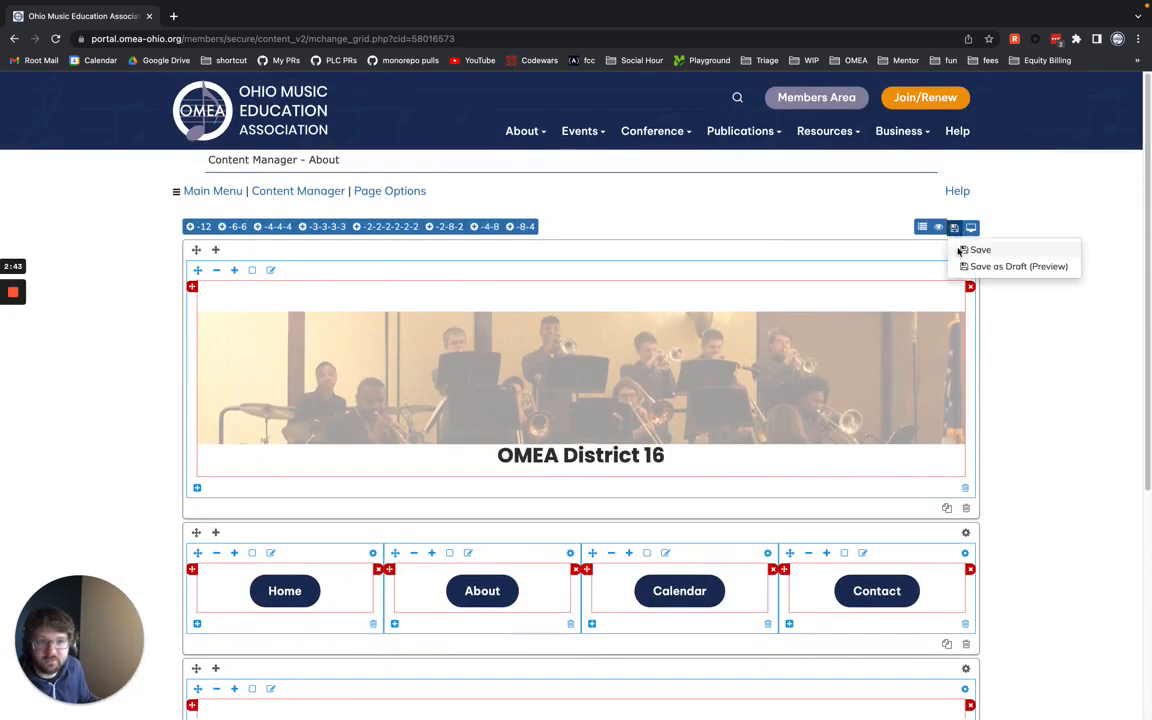
{"action": "left_click", "coordinate": [979, 250]}
{"action": "left_click", "coordinate": [689, 111]}
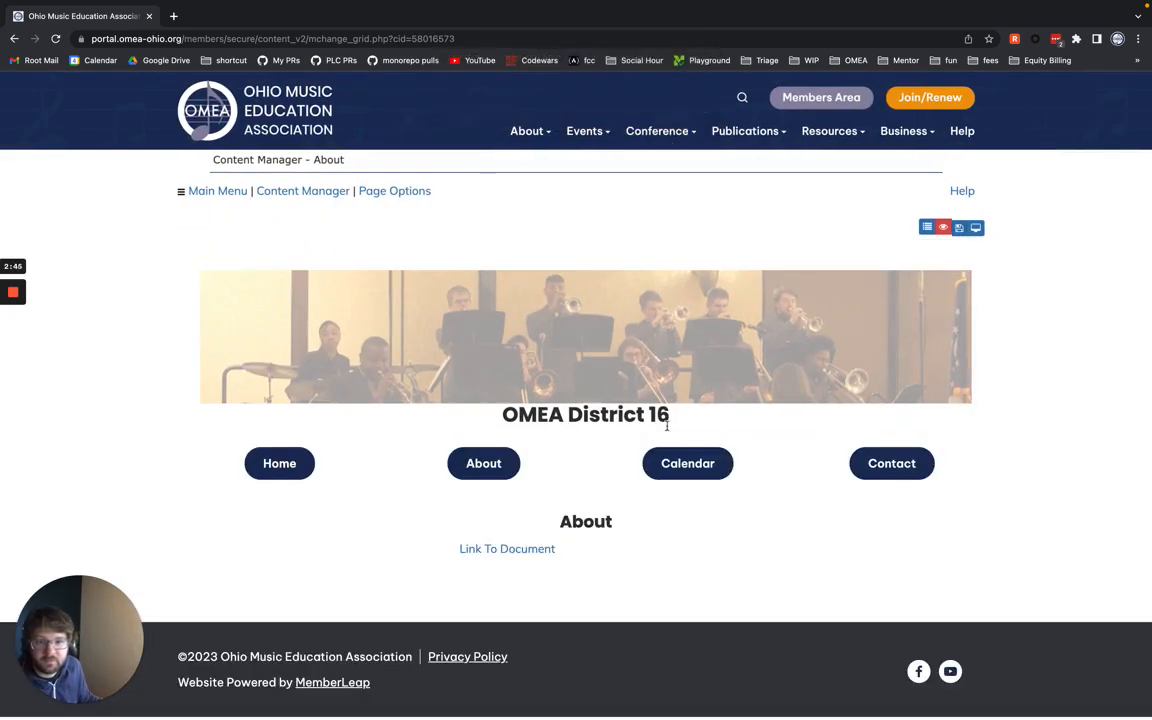
{"action": "left_click", "coordinate": [507, 548]}
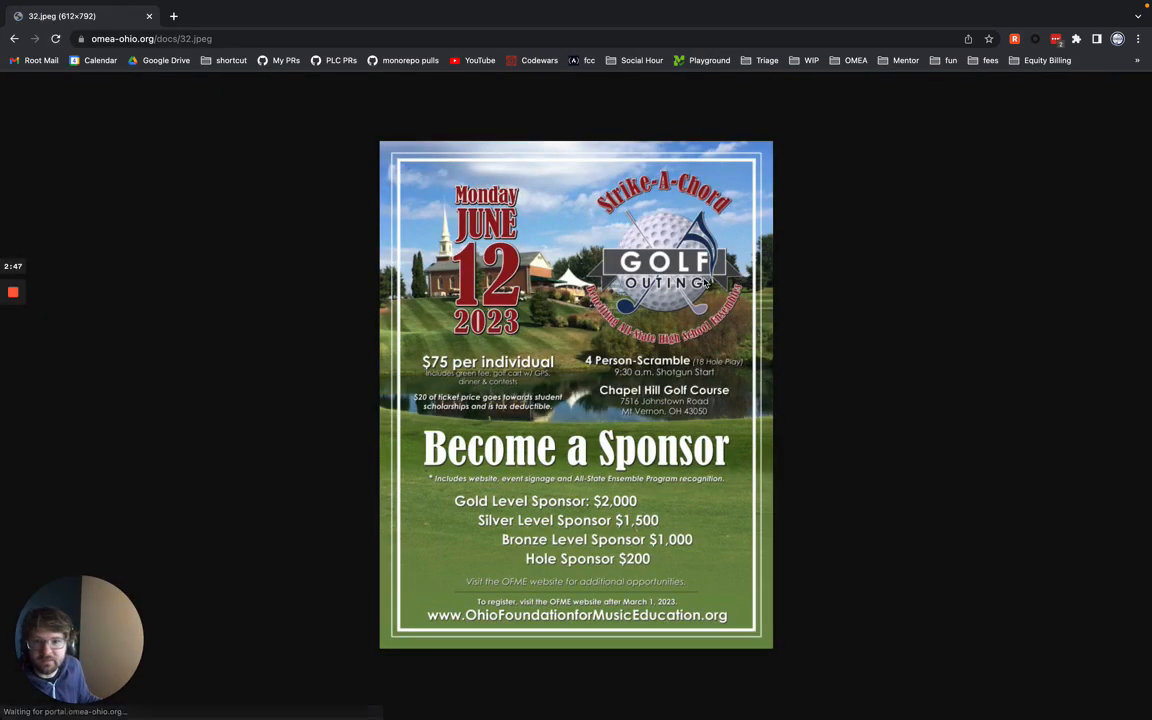
{"action": "key", "text": "super+bracketleft"}
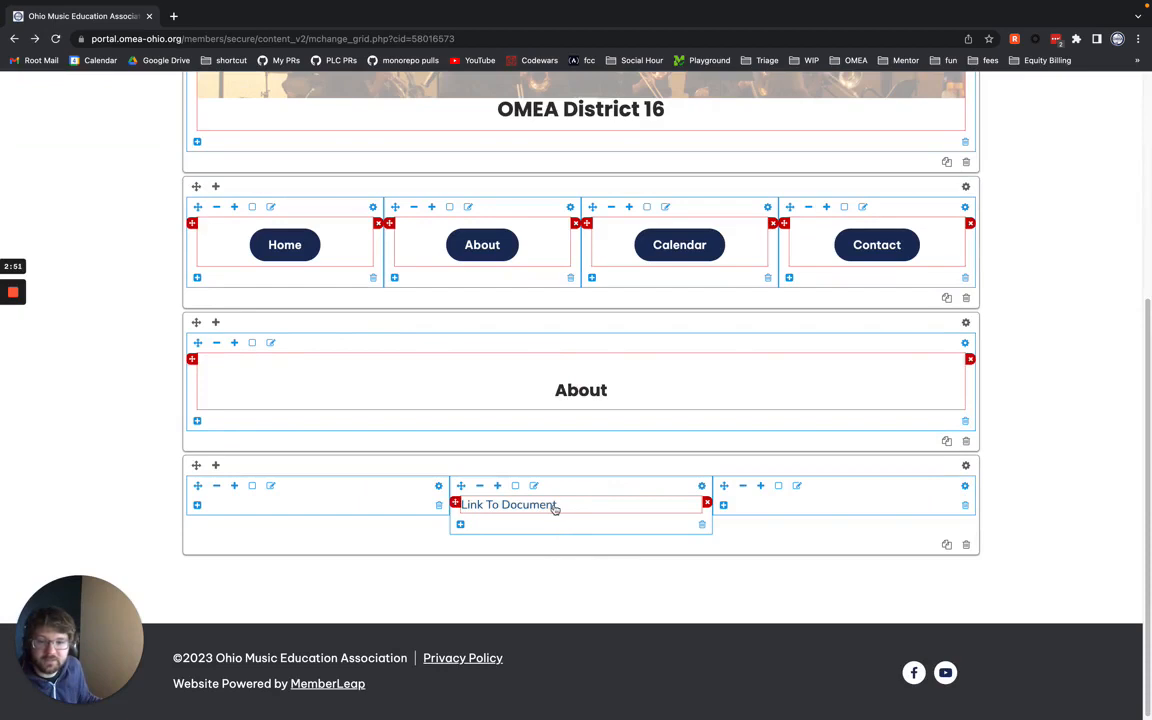
- Set the target of the "Link To Document" link to New Window (_blank)
{"action": "double_click", "coordinate": [548, 505]}
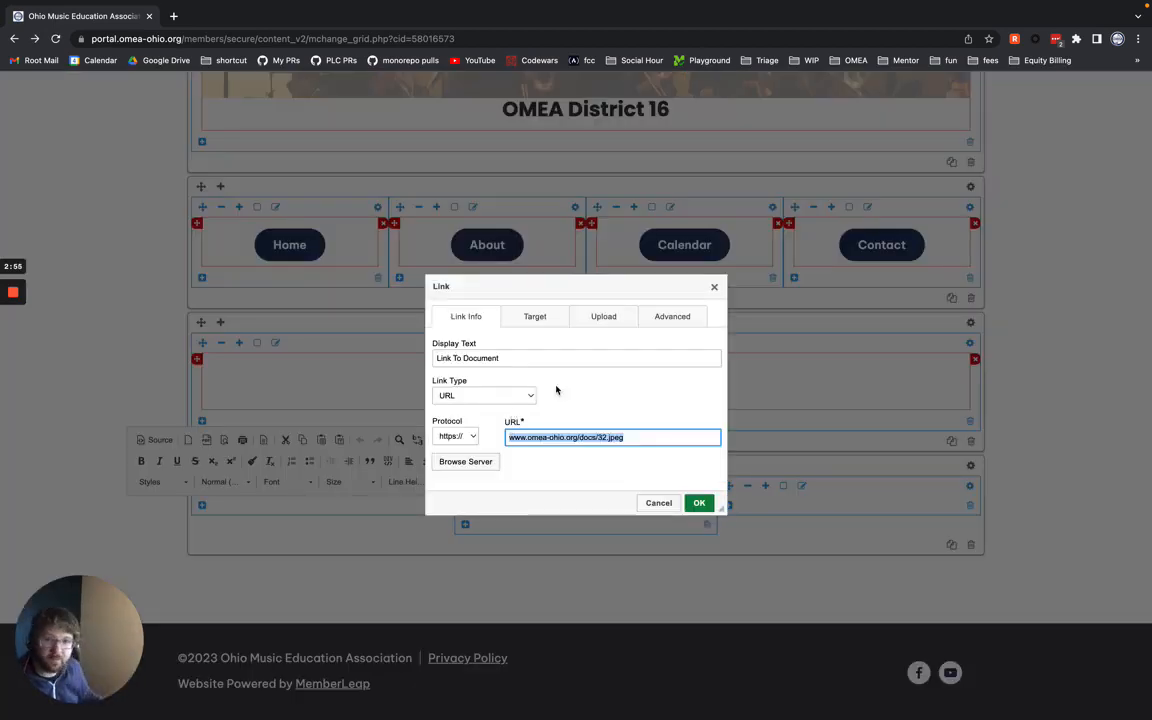
{"action": "left_click", "coordinate": [541, 316]}
{"action": "left_click", "coordinate": [500, 358]}
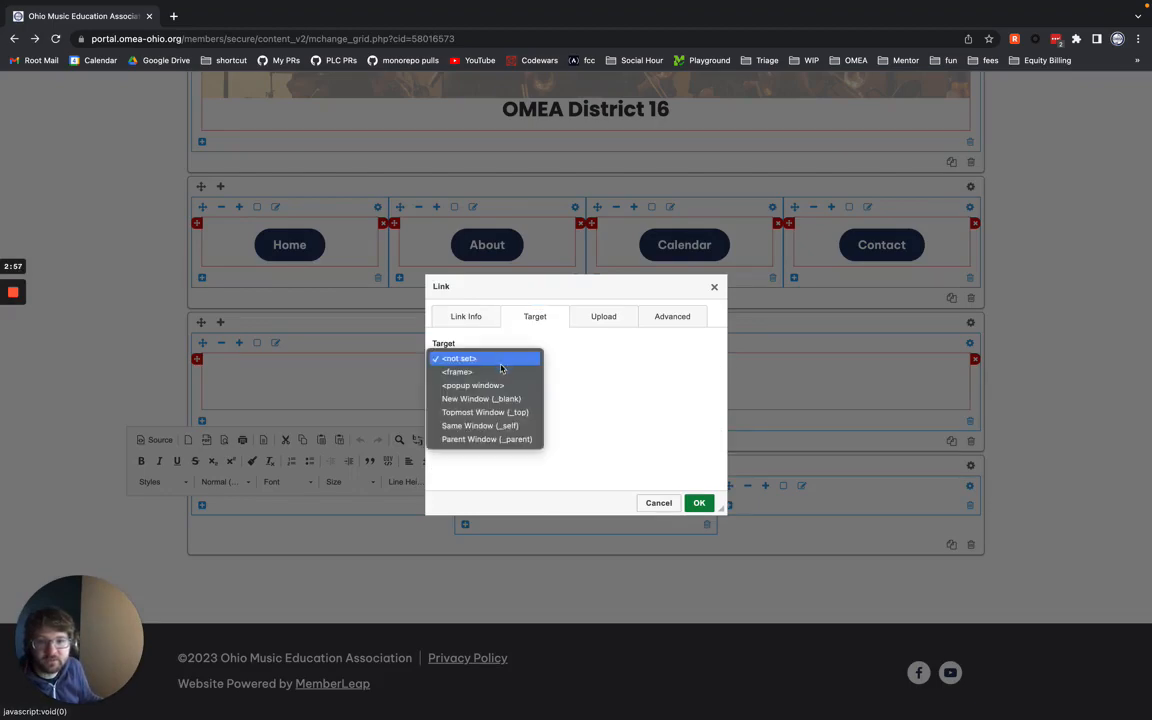
{"action": "left_click", "coordinate": [472, 398]}
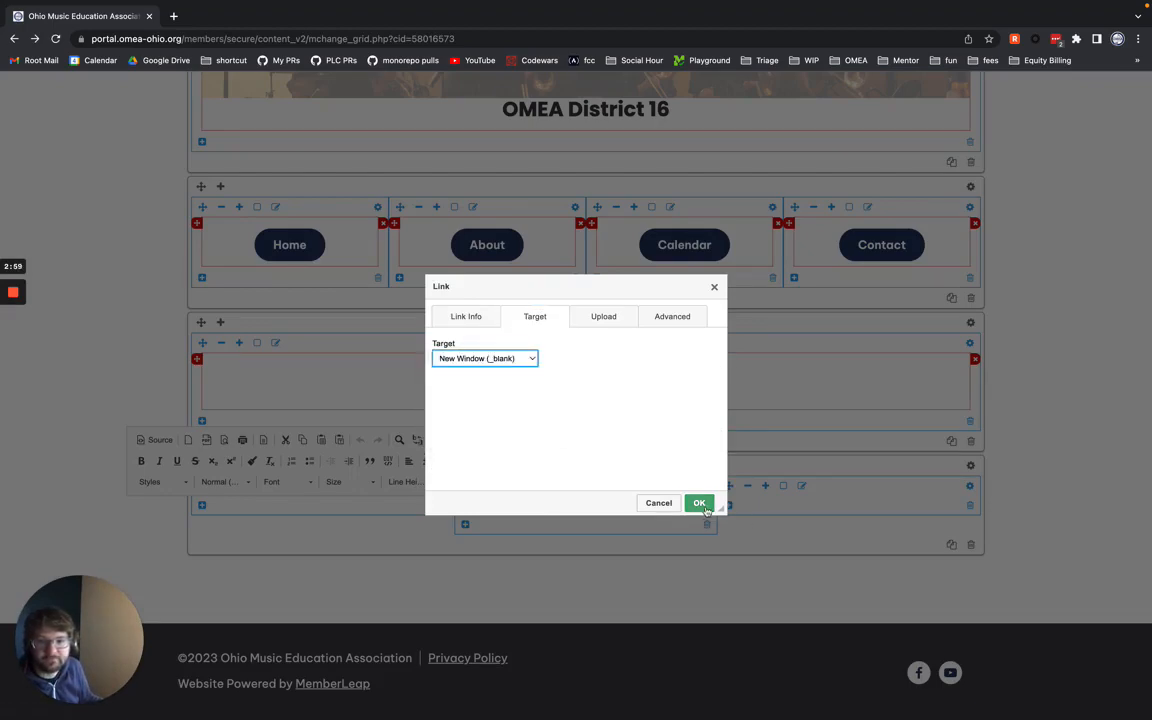
{"action": "left_click", "coordinate": [699, 502]}
- Save the About page with the new link target, test the link in the preview, and close the document it opens
{"action": "scroll", "coordinate": [851, 453], "scroll_direction": "up", "scroll_amount": 5}
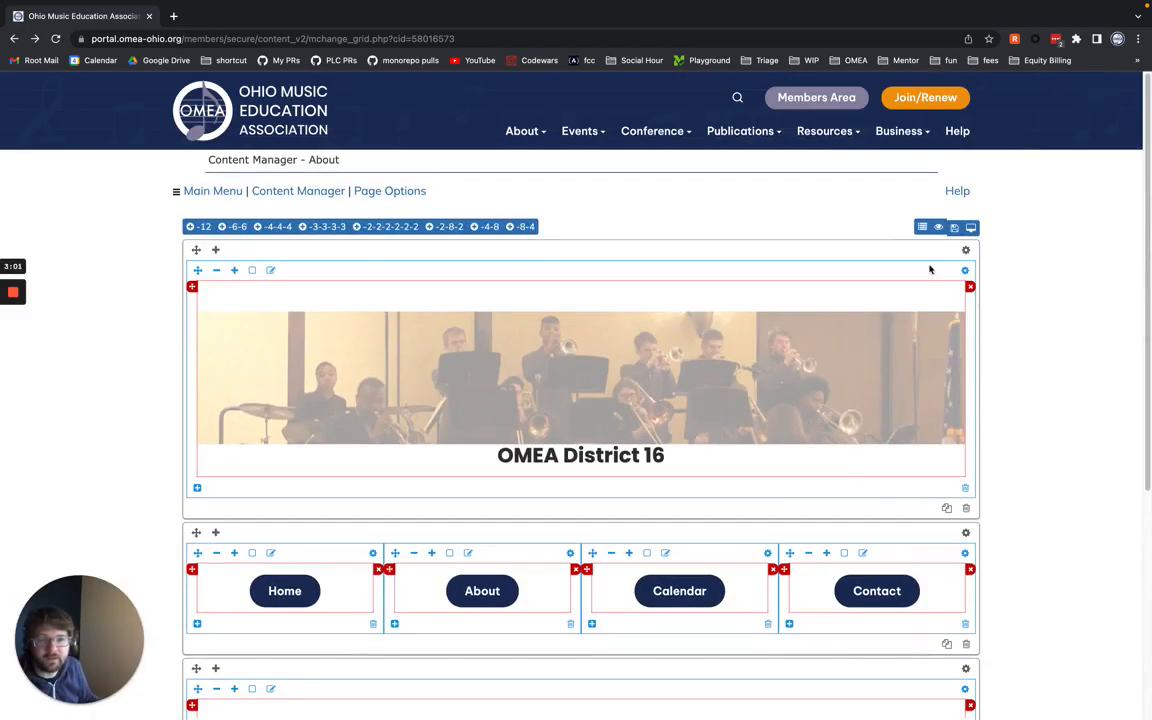
{"action": "left_click", "coordinate": [954, 227]}
{"action": "left_click", "coordinate": [976, 249]}
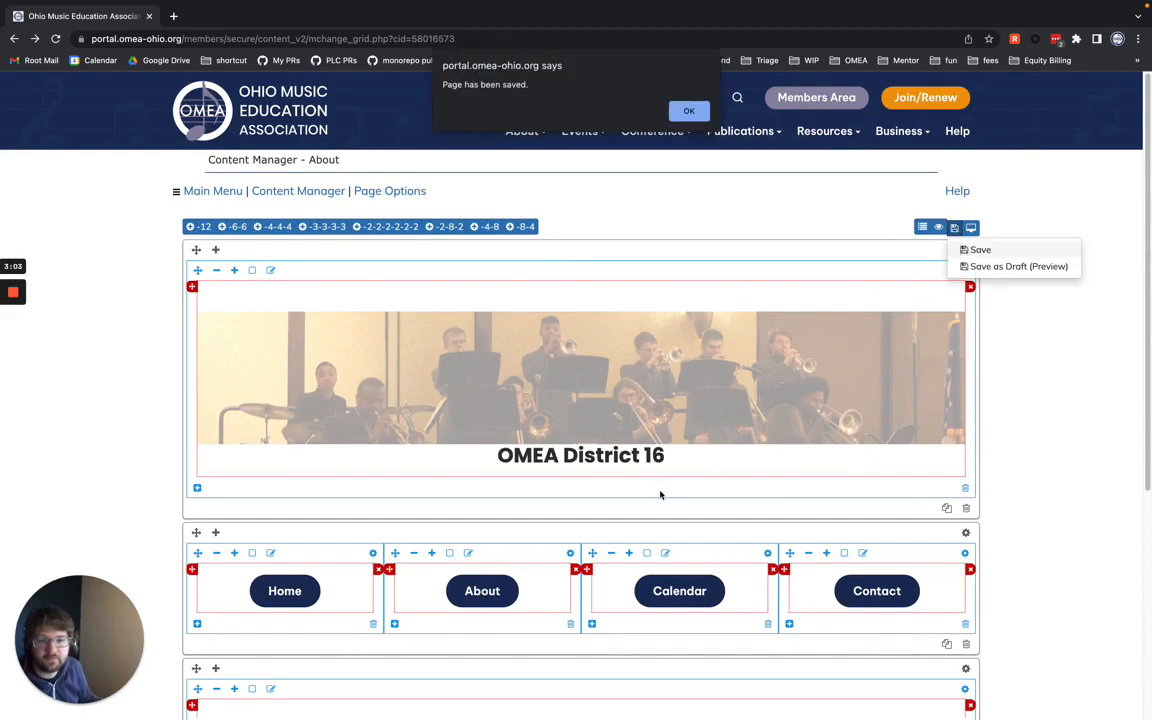
{"action": "left_click", "coordinate": [688, 112]}
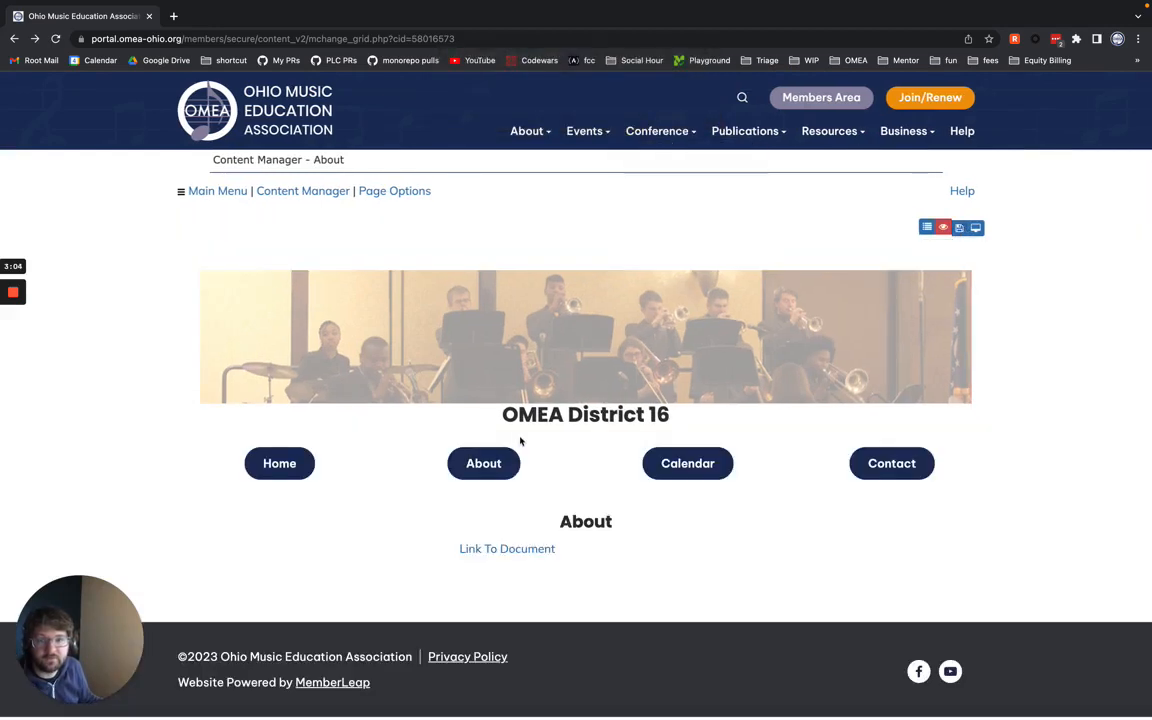
{"action": "left_click", "coordinate": [490, 548]}
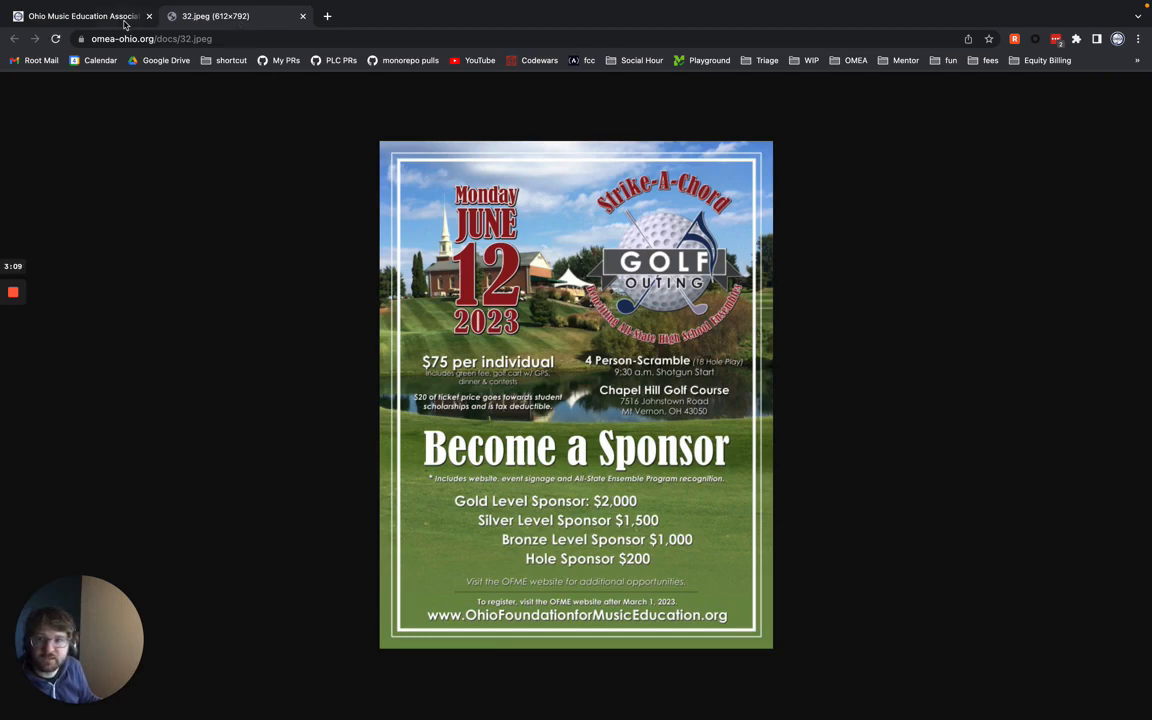
{"action": "key", "text": "super+w"}
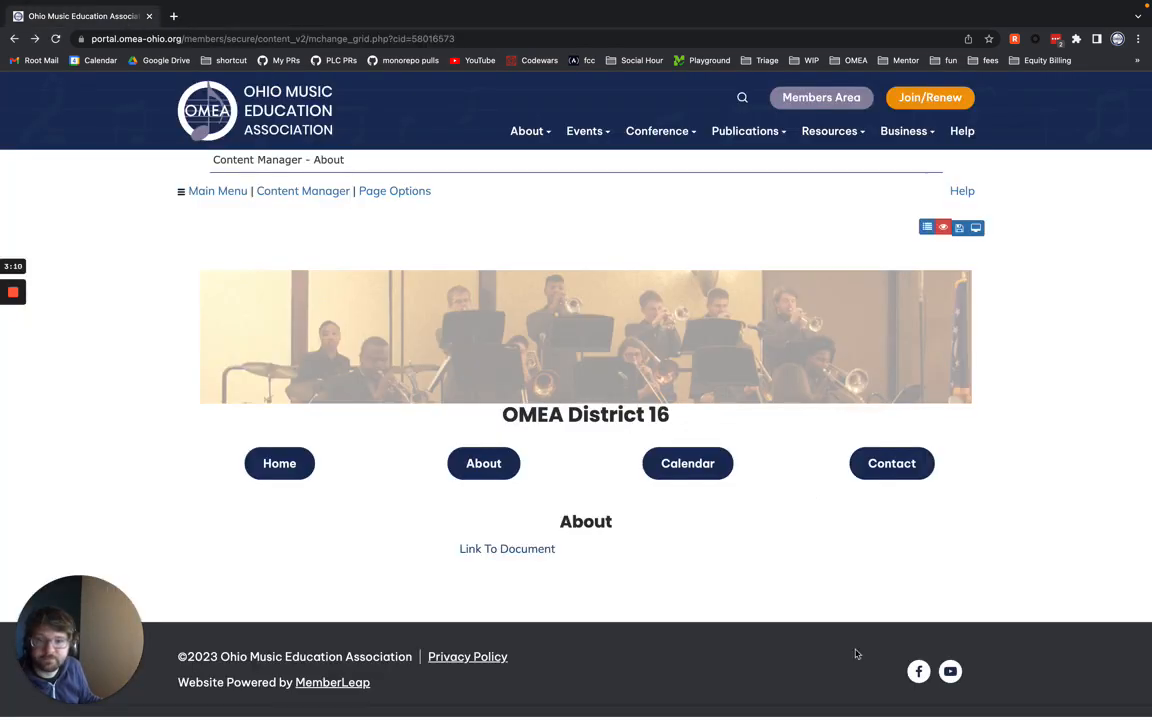
- Return to the page's layout editing view and insert a Text/HTML element in the right column of the bottom row
{"action": "left_click", "coordinate": [927, 227]}
{"action": "scroll", "coordinate": [735, 488], "scroll_direction": "down", "scroll_amount": 5}
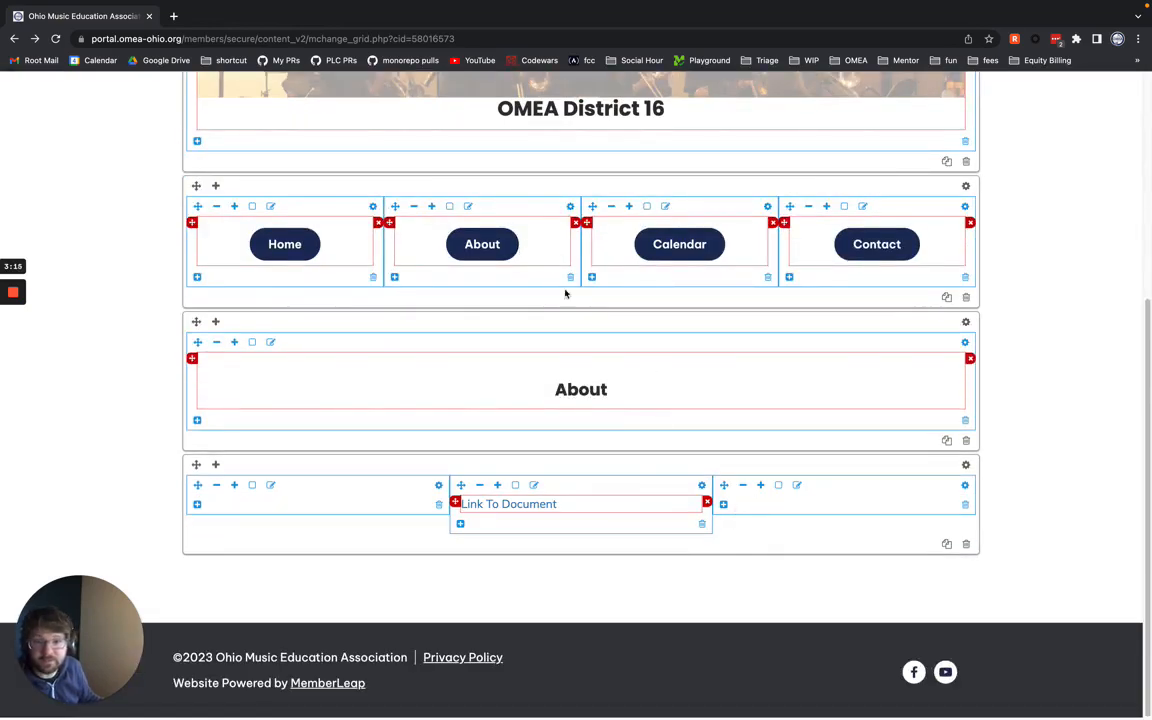
{"action": "left_click", "coordinate": [797, 485]}
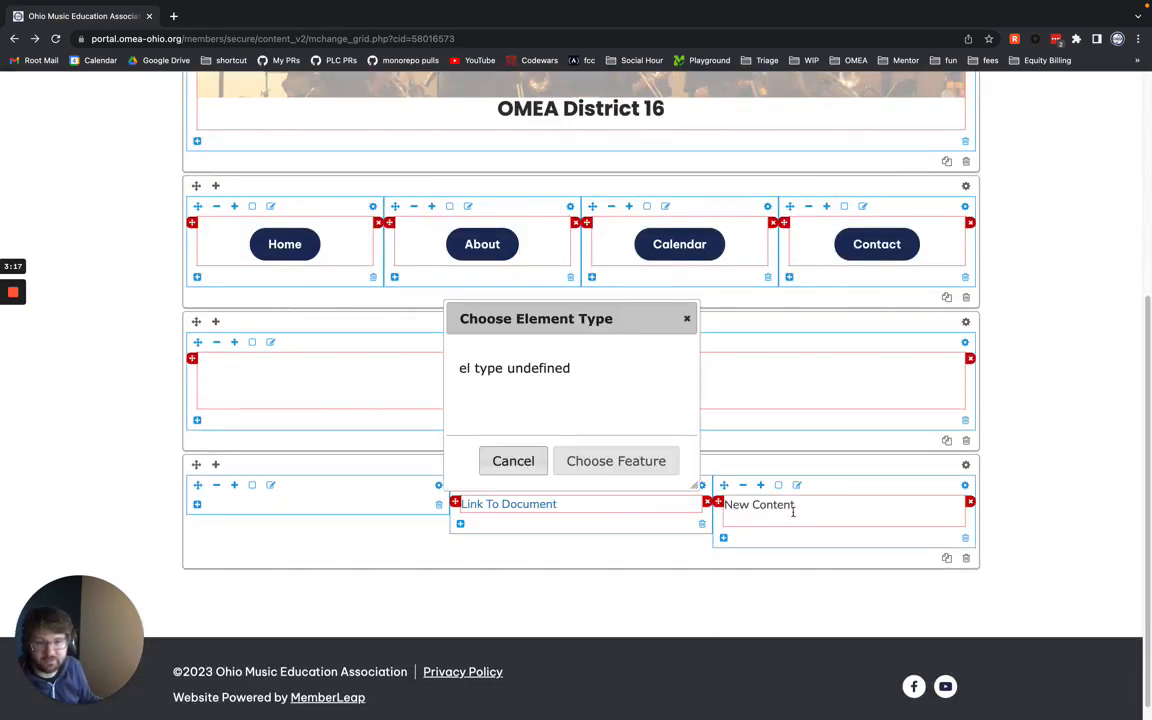
{"action": "left_click", "coordinate": [464, 351]}
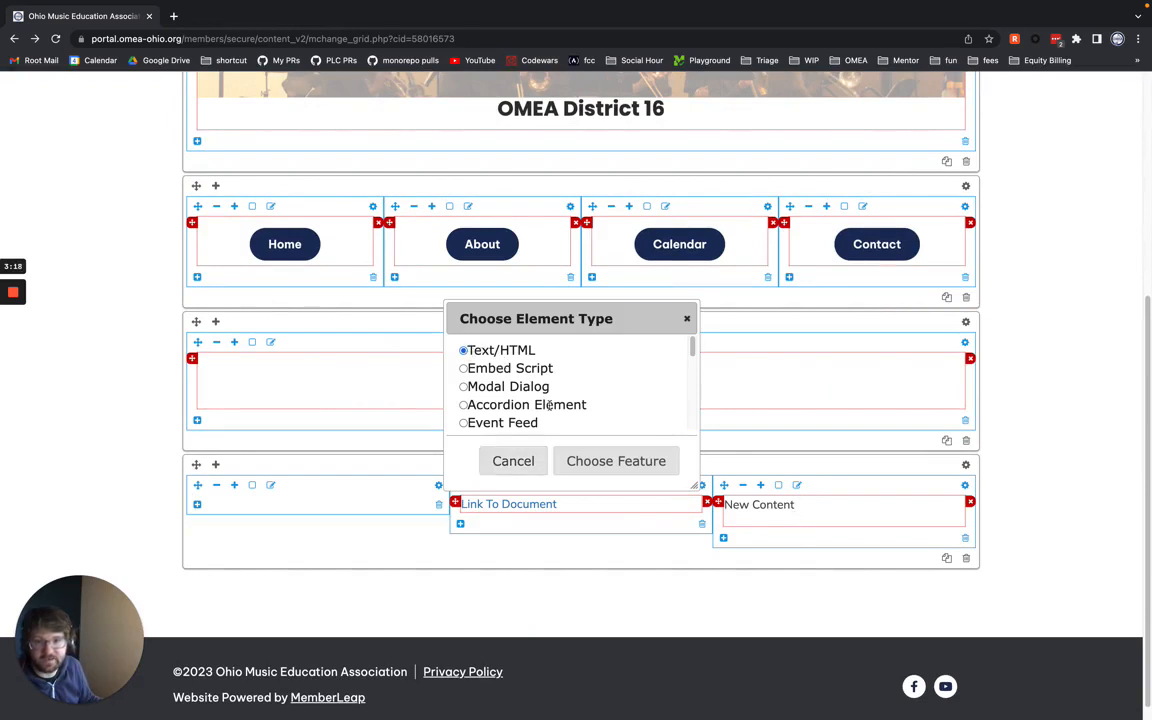
{"action": "left_click", "coordinate": [511, 461]}
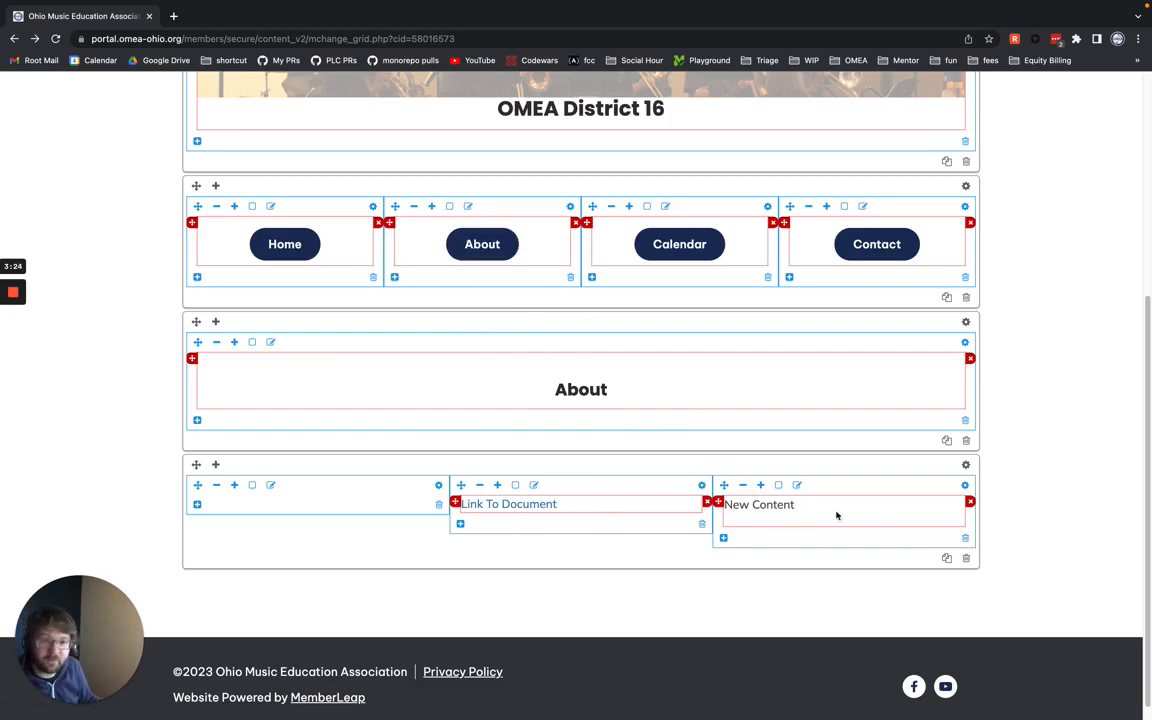
{"action": "left_click", "coordinate": [805, 508]}
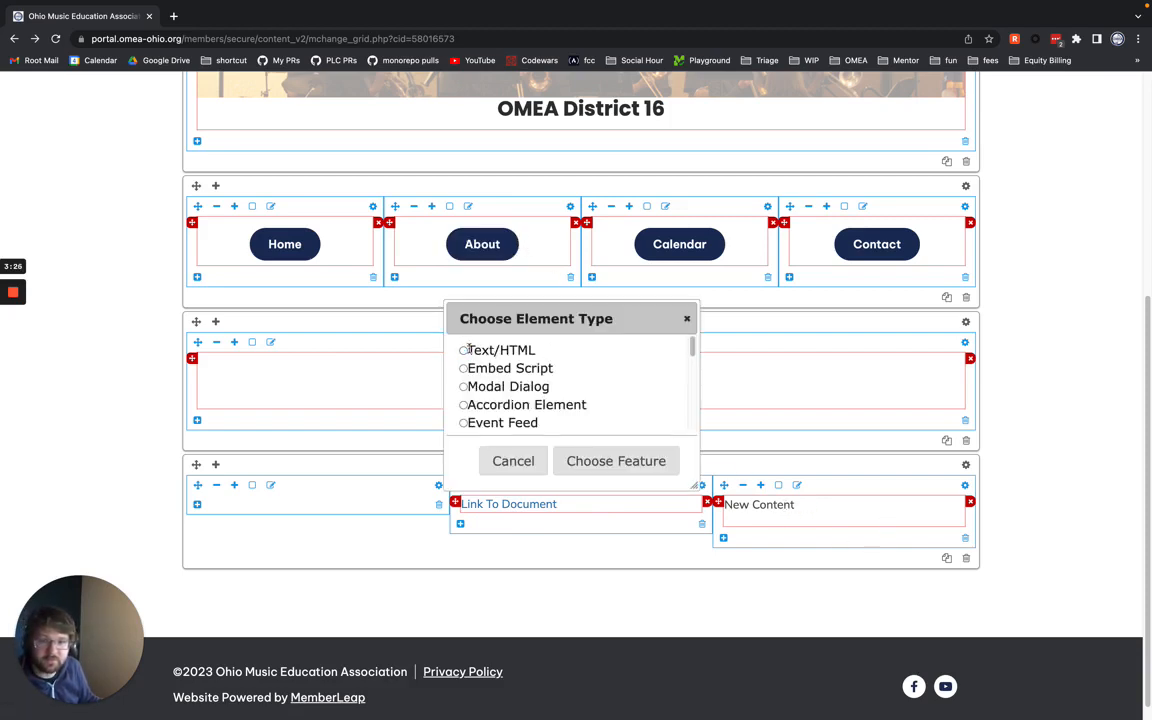
{"action": "left_click", "coordinate": [513, 461]}
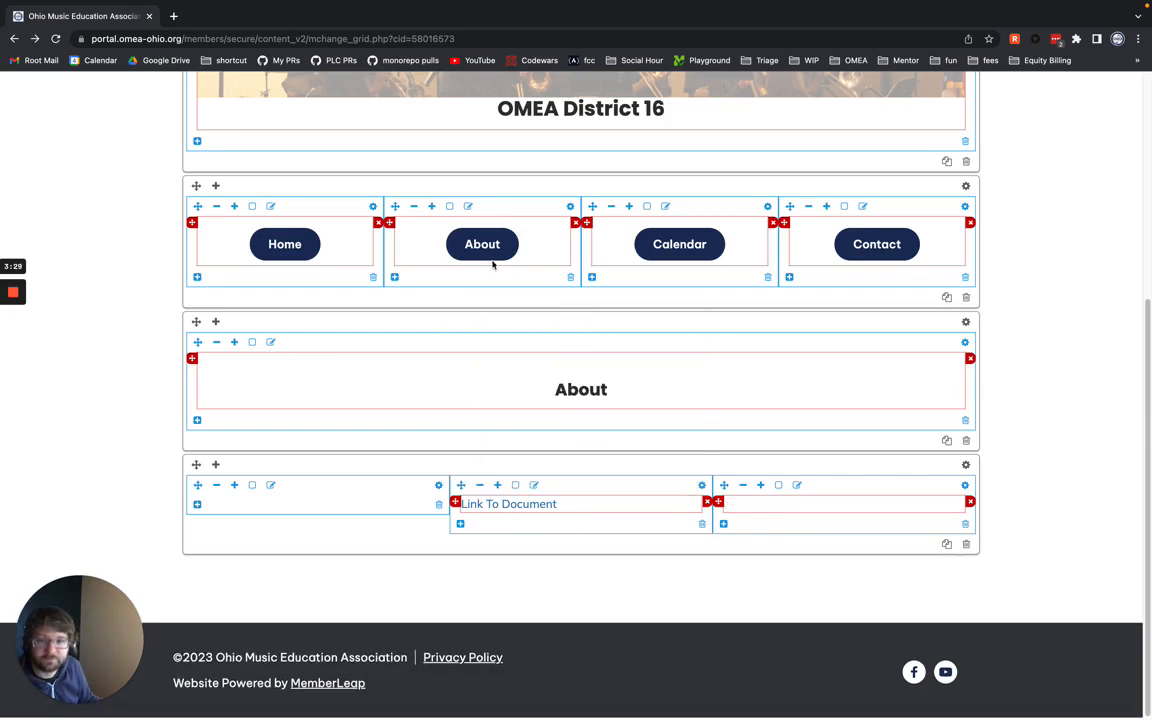
- Copy the complete HTML source of the About navigation button
{"action": "left_click", "coordinate": [489, 252]}
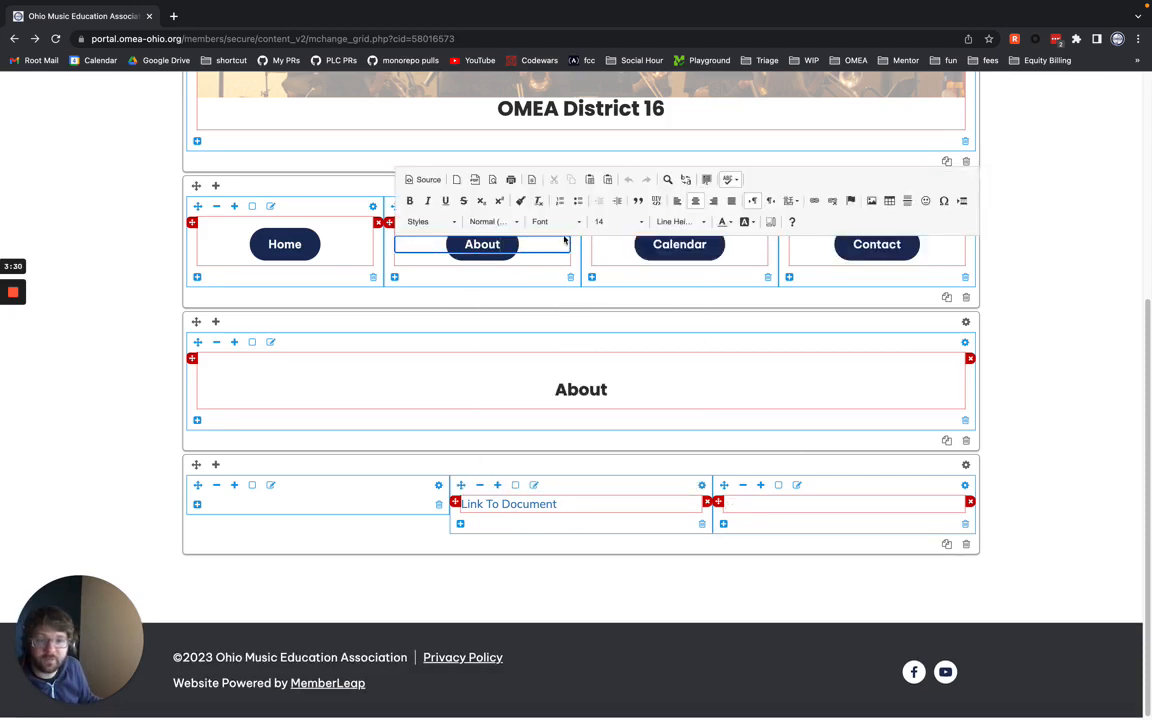
{"action": "left_click", "coordinate": [421, 182]}
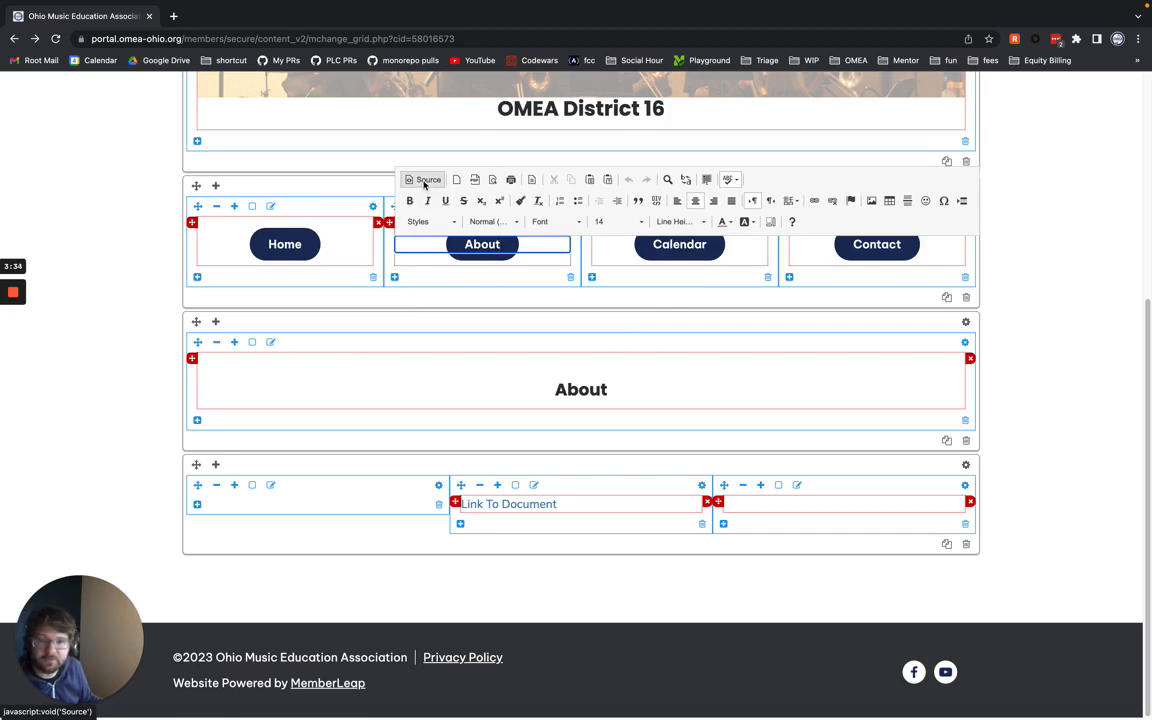
{"action": "key", "text": "super+a"}
{"action": "key", "text": "super+c"}
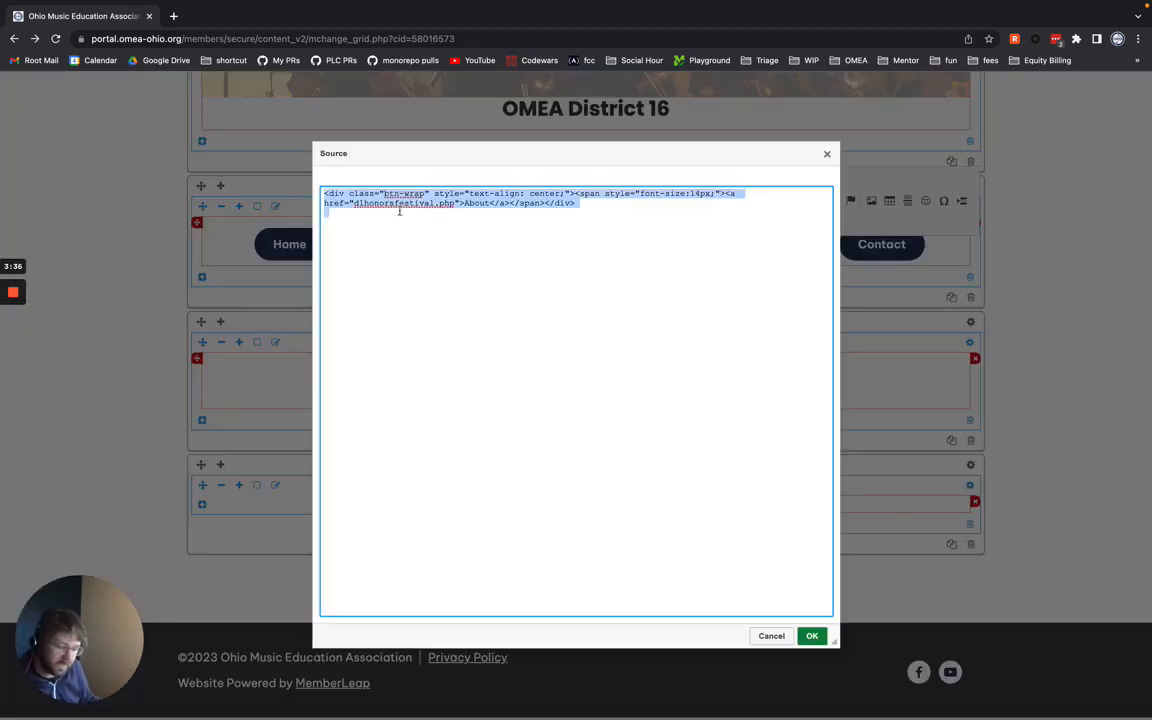
{"action": "left_click", "coordinate": [800, 497]}
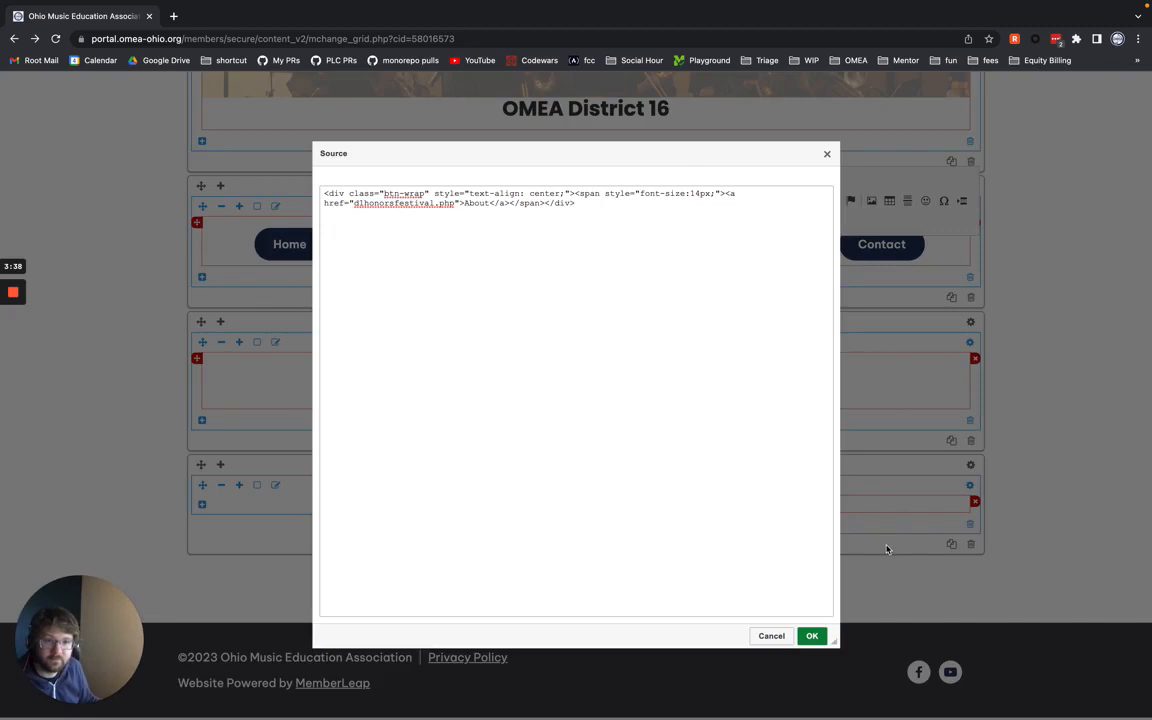
{"action": "left_click", "coordinate": [810, 636]}
- Paste the copied button HTML into the source of the empty element in the bottom row's right column
{"action": "left_click", "coordinate": [793, 509]}
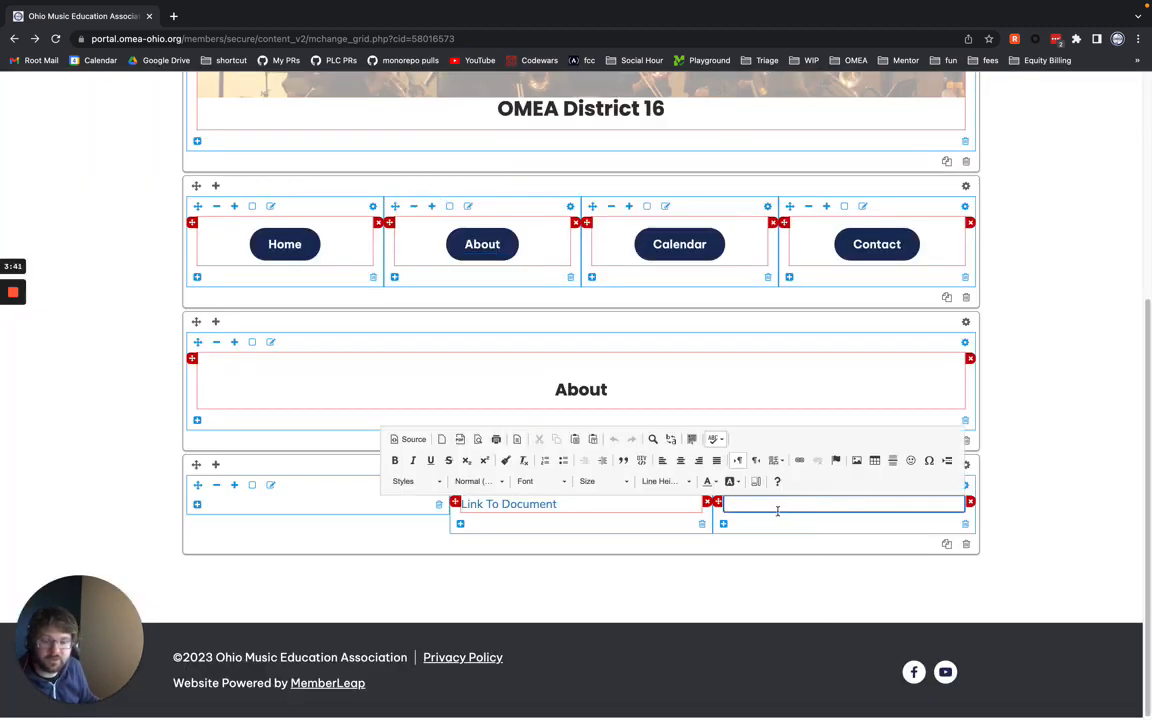
{"action": "left_click", "coordinate": [405, 441]}
{"action": "key", "text": "super+v"}
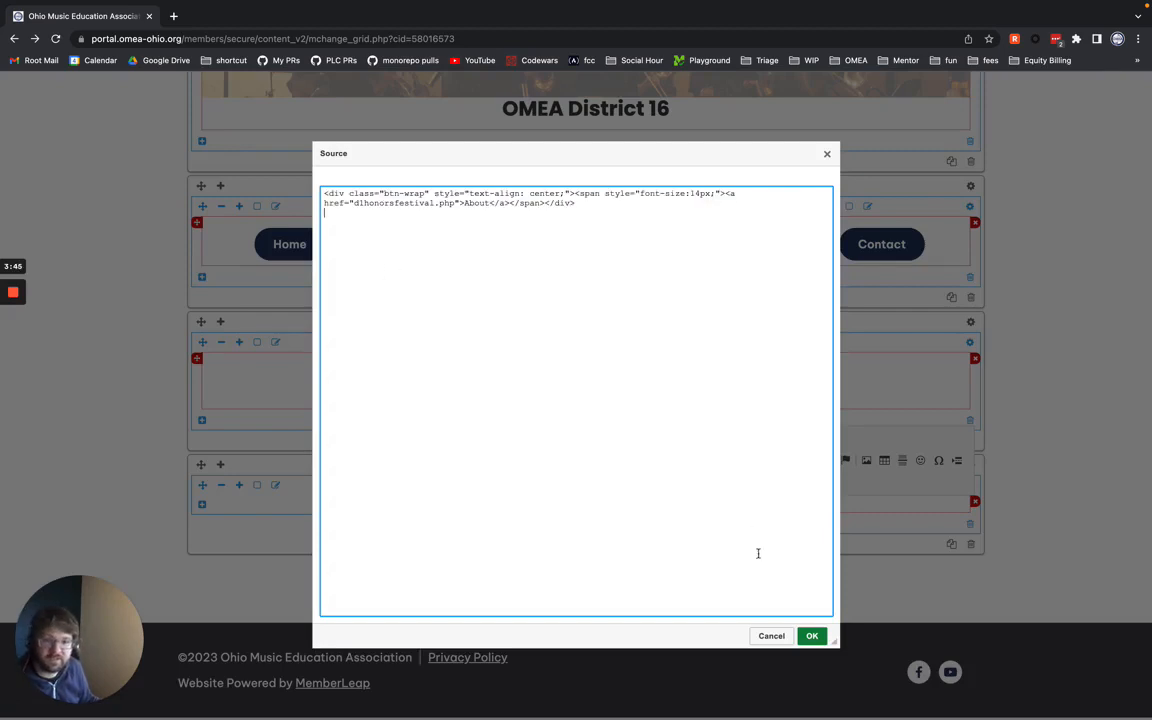
{"action": "left_click", "coordinate": [812, 636]}
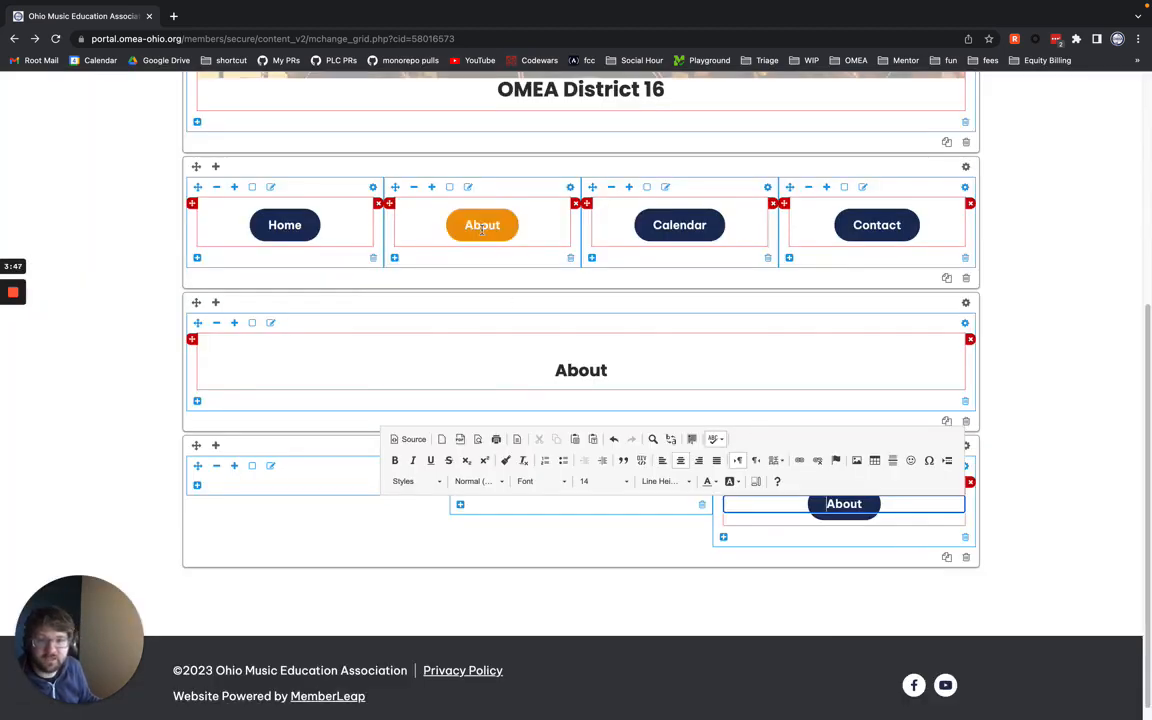
{"action": "left_click", "coordinate": [876, 534]}
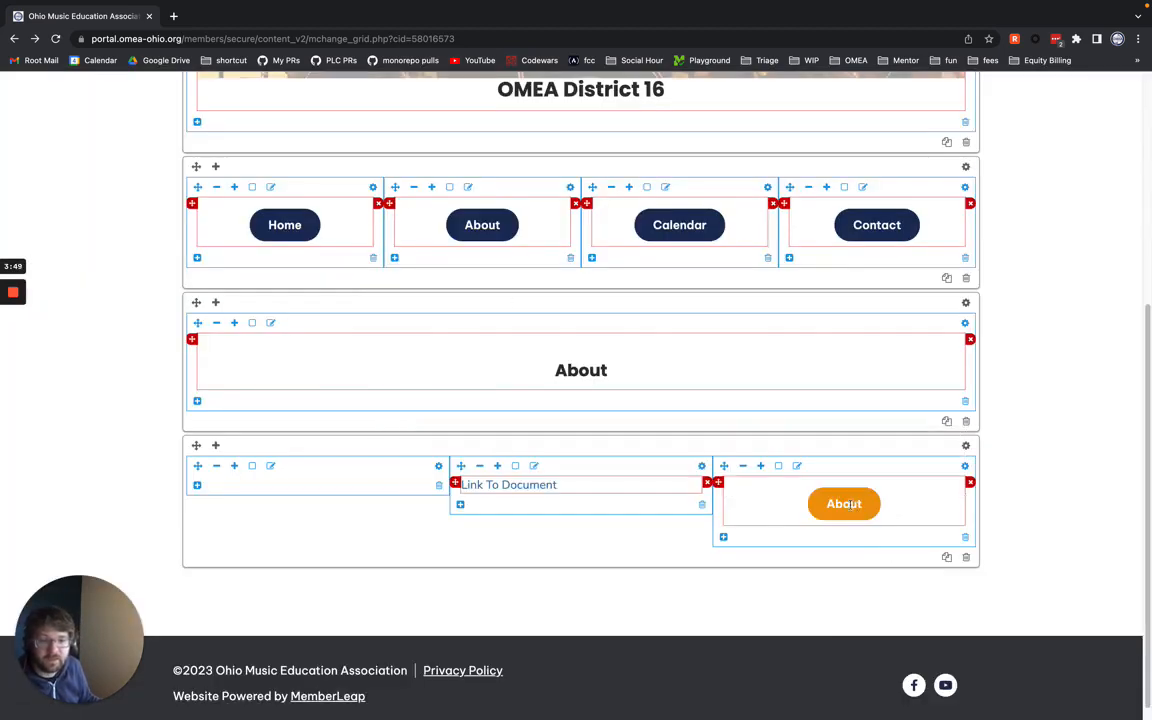
- Change the text of the copied button in the bottom row to "Download File"
{"action": "left_click", "coordinate": [851, 505]}
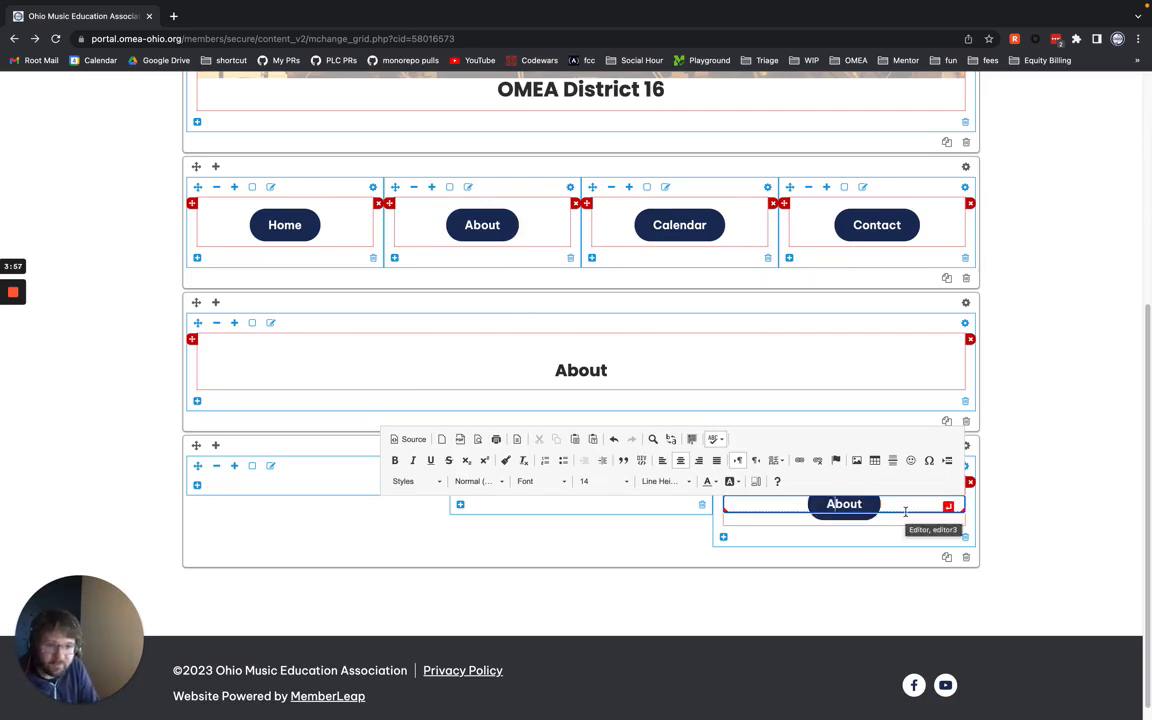
{"action": "left_click", "coordinate": [836, 504]}
{"action": "type", "text": "Download F"}
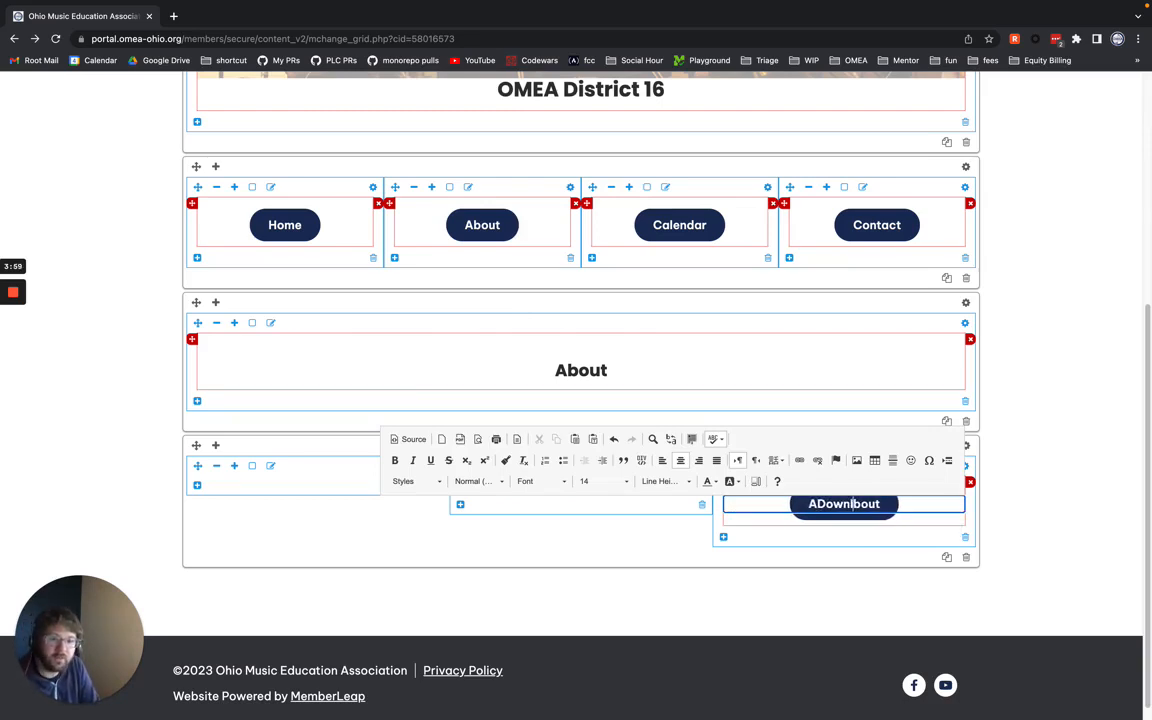
{"action": "type", "text": "ile"}
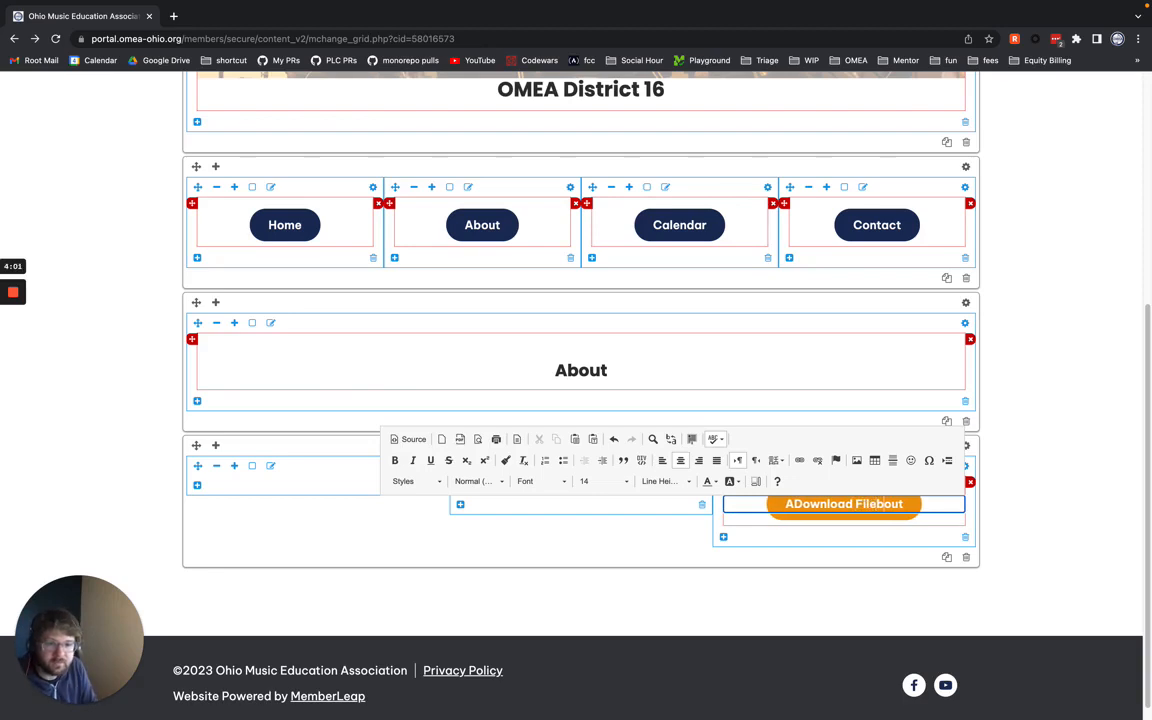
{"action": "key", "text": "Delete"}
{"action": "key", "text": "Delete"}
{"action": "key", "text": "Delete"}
{"action": "key", "text": "Delete"}
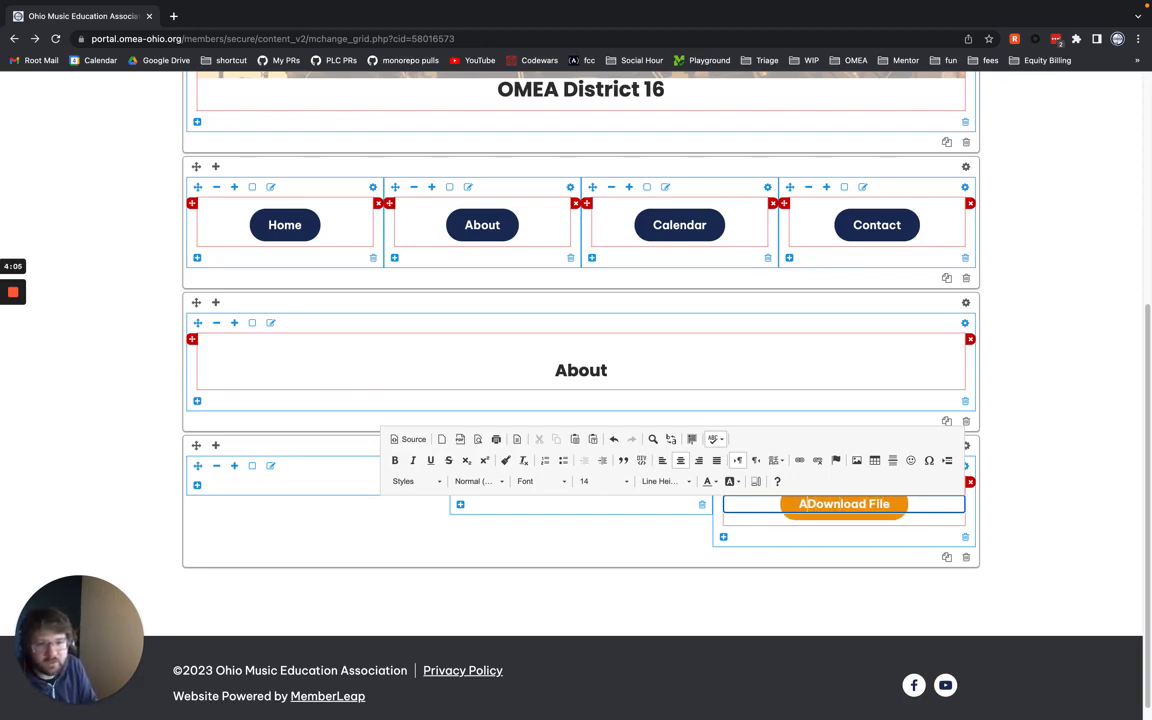
{"action": "key", "text": "Delete"}
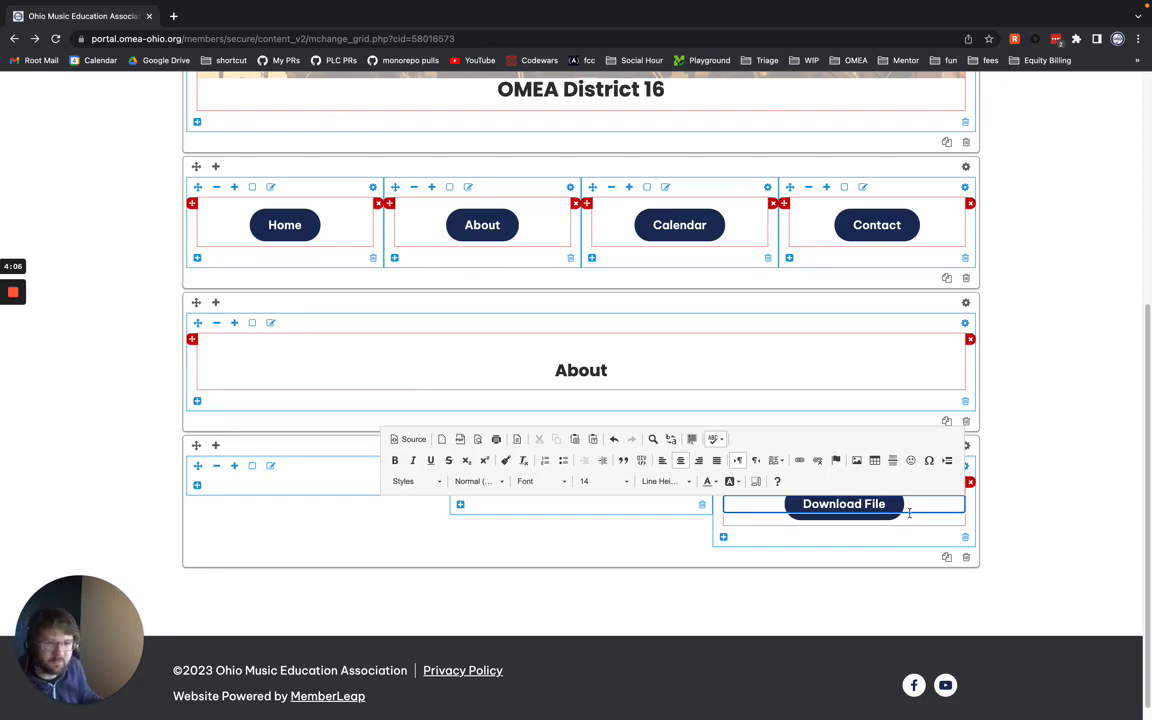
{"action": "left_click", "coordinate": [1029, 507]}
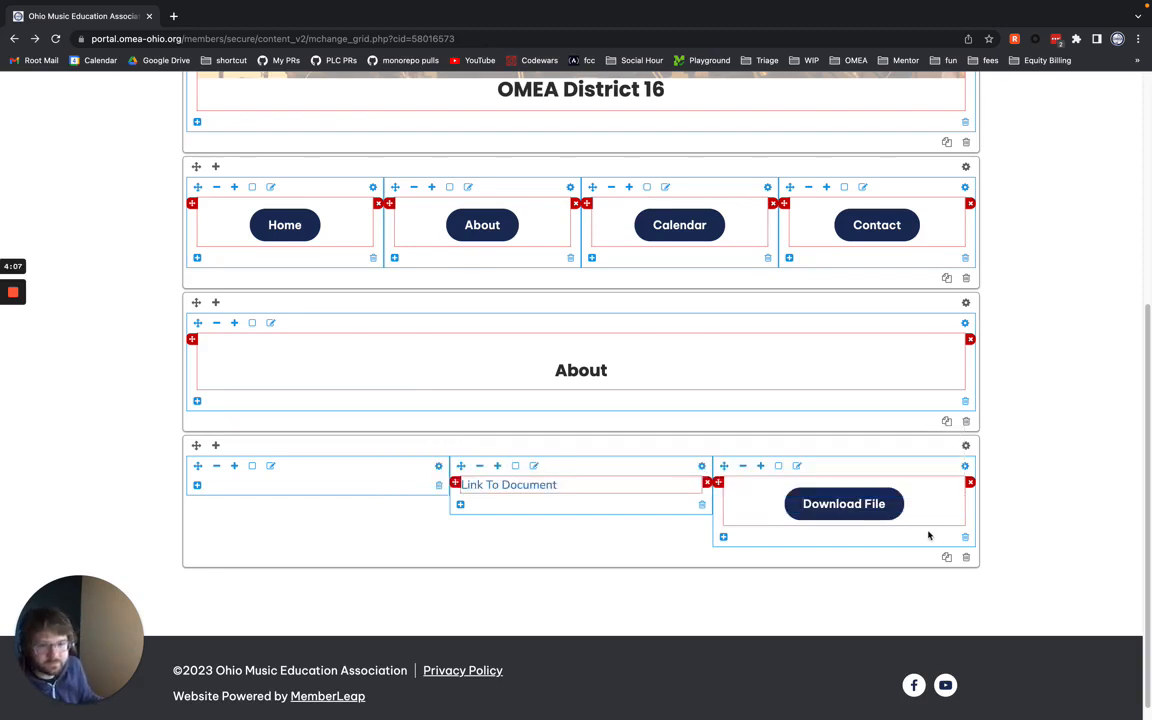
{"action": "double_click", "coordinate": [858, 504]}
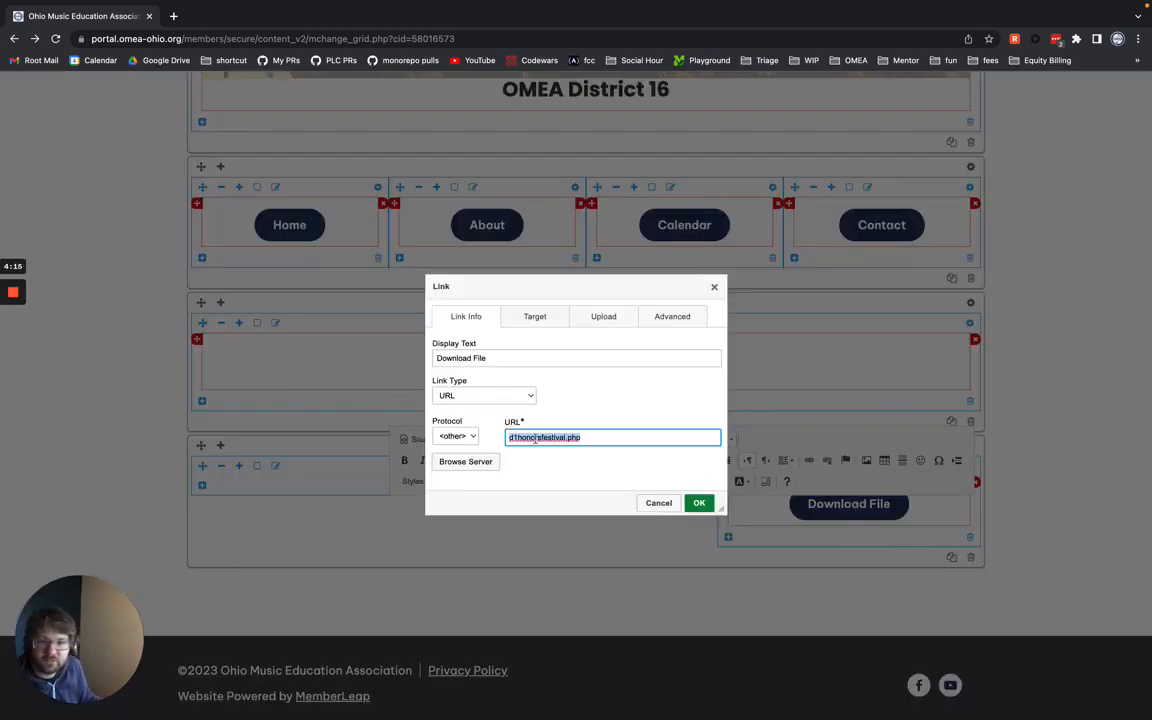
{"action": "key", "text": "super+v"}
{"action": "key", "text": "super+a"}
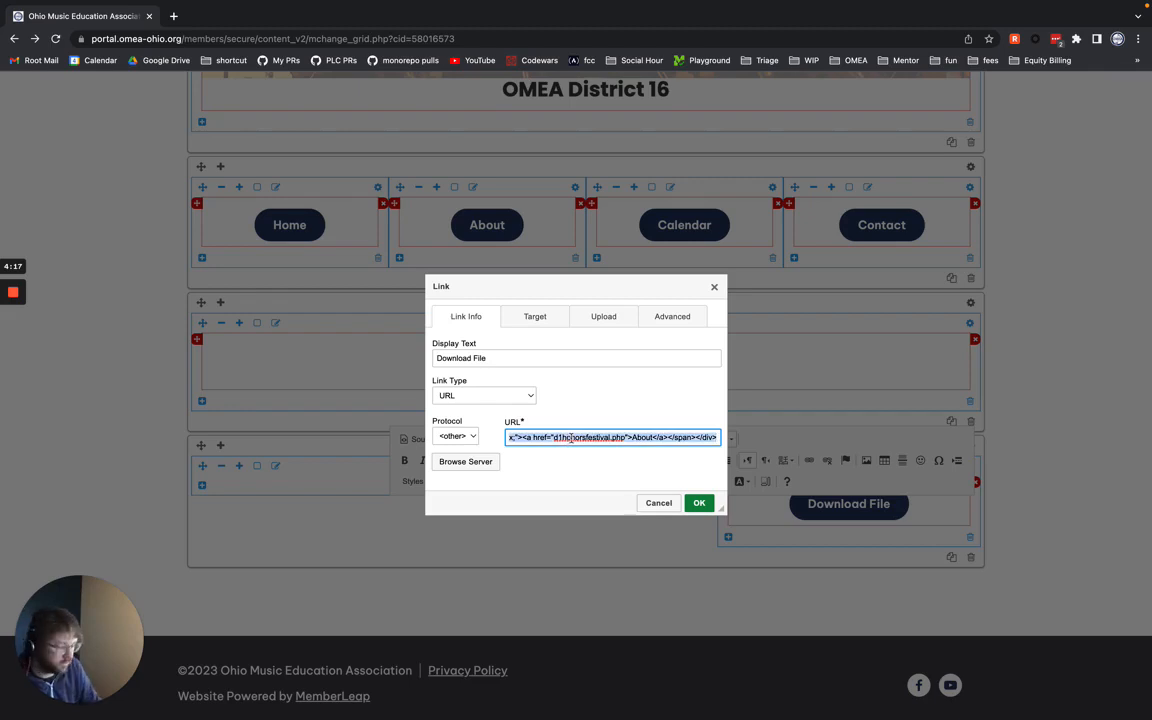
{"action": "key", "text": "BackSpace"}
{"action": "left_click", "coordinate": [658, 502]}
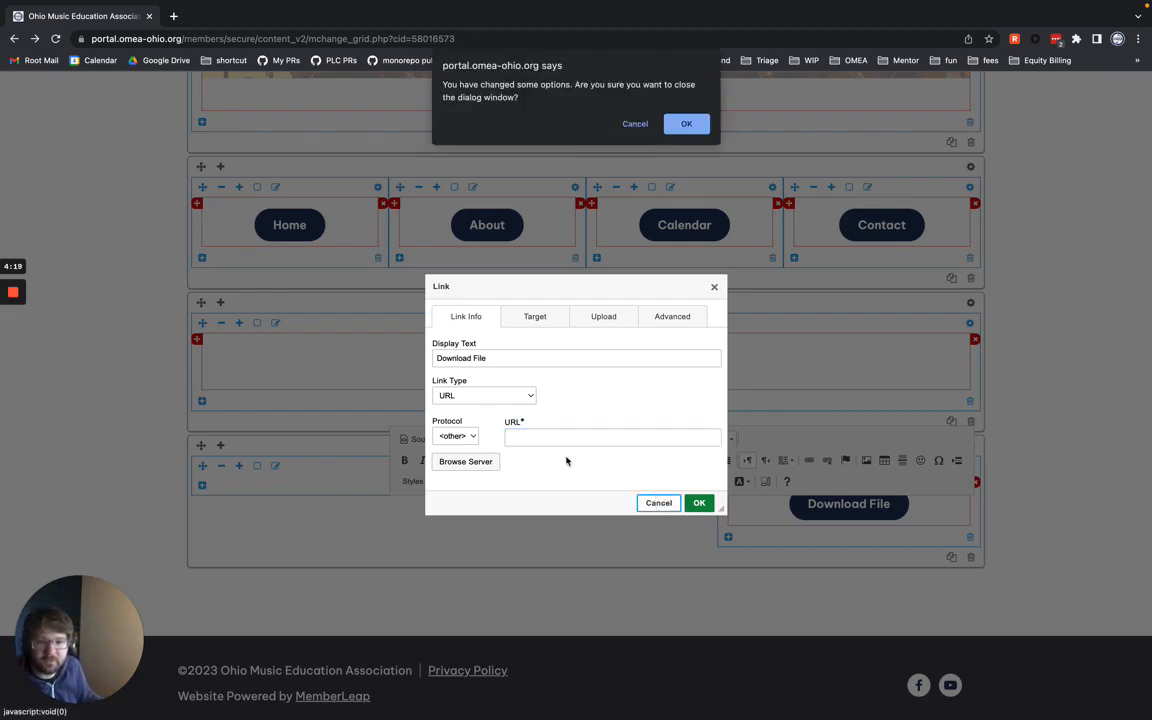
{"action": "left_click", "coordinate": [686, 123]}
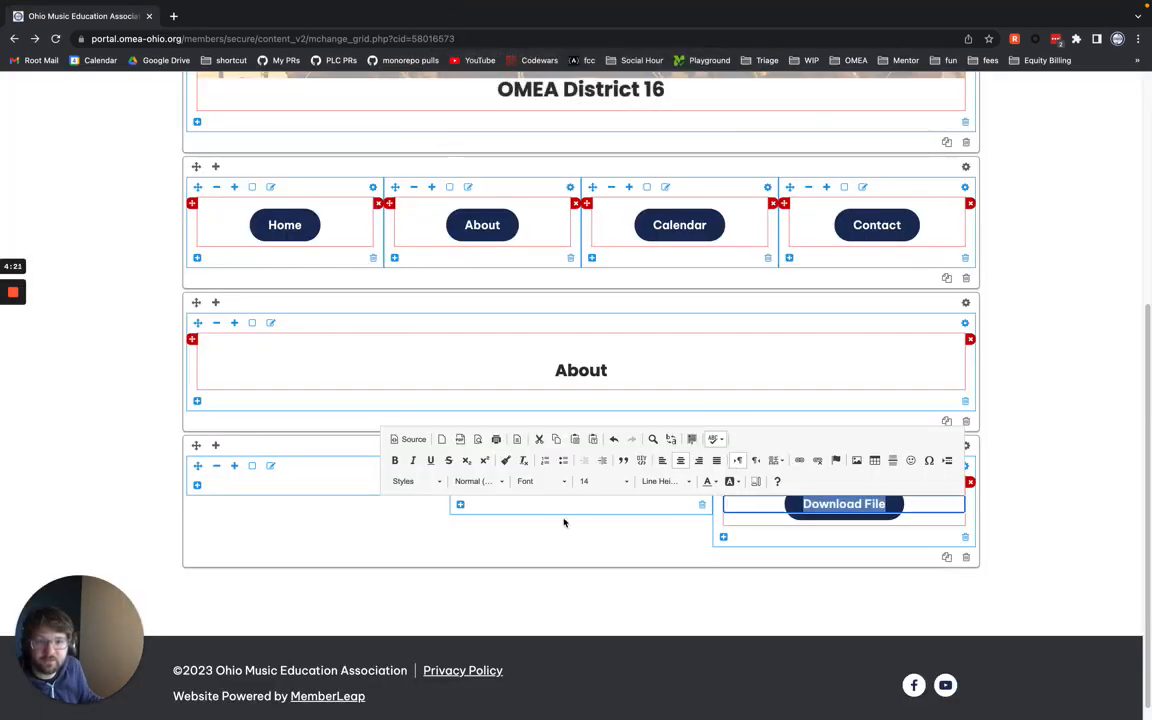
{"action": "double_click", "coordinate": [540, 486]}
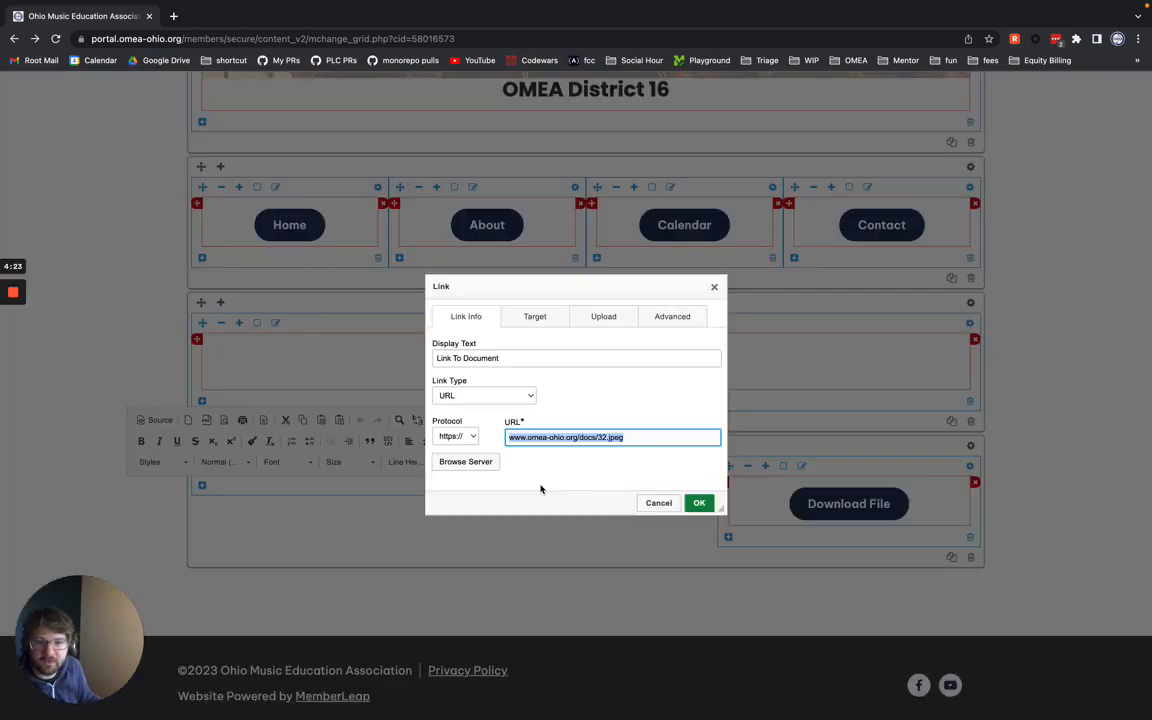
{"action": "left_click", "coordinate": [658, 502]}
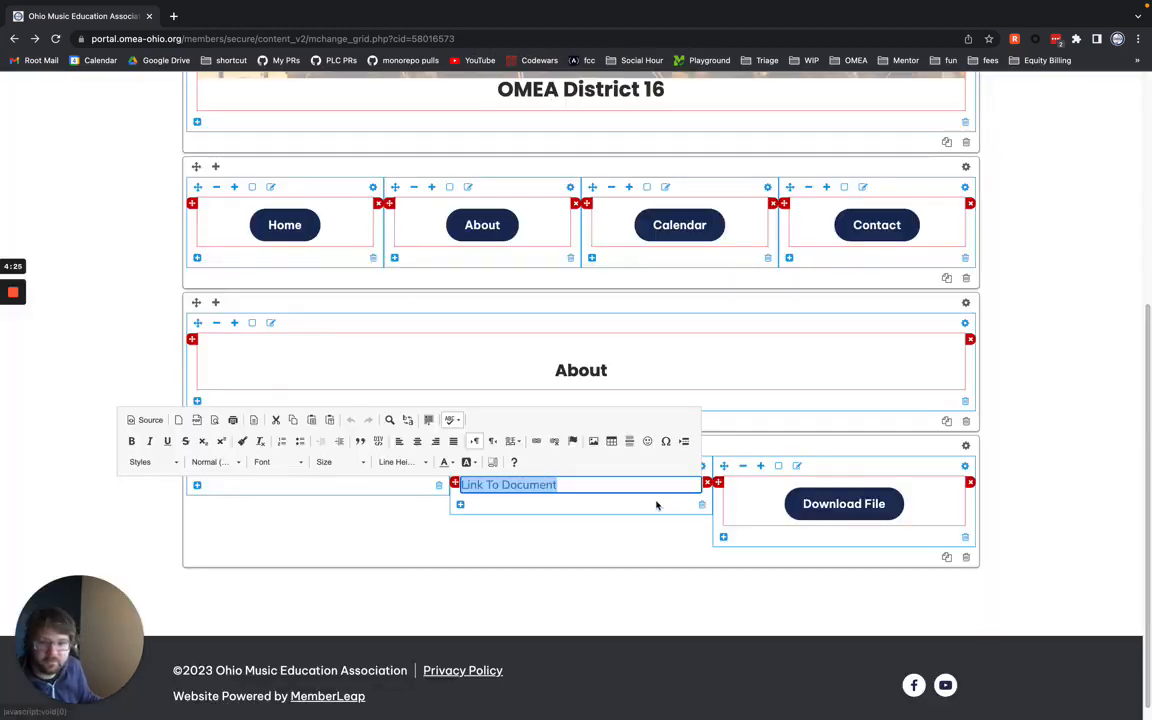
{"action": "double_click", "coordinate": [843, 503]}
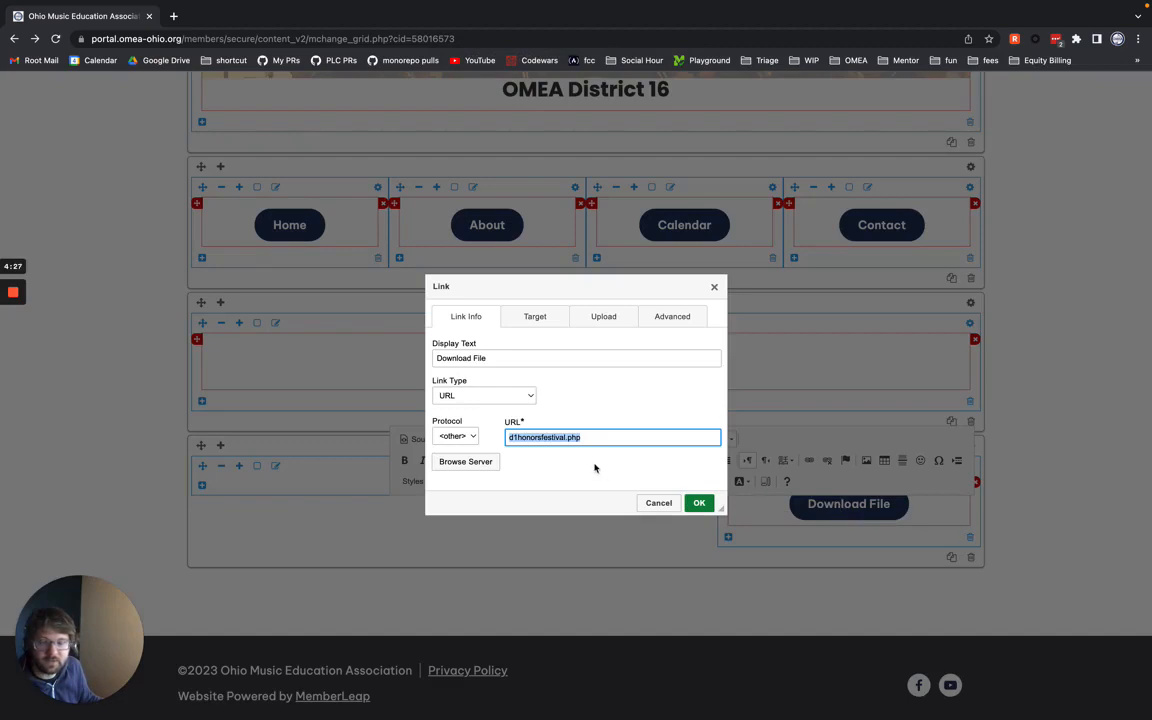
{"action": "left_click", "coordinate": [533, 318]}
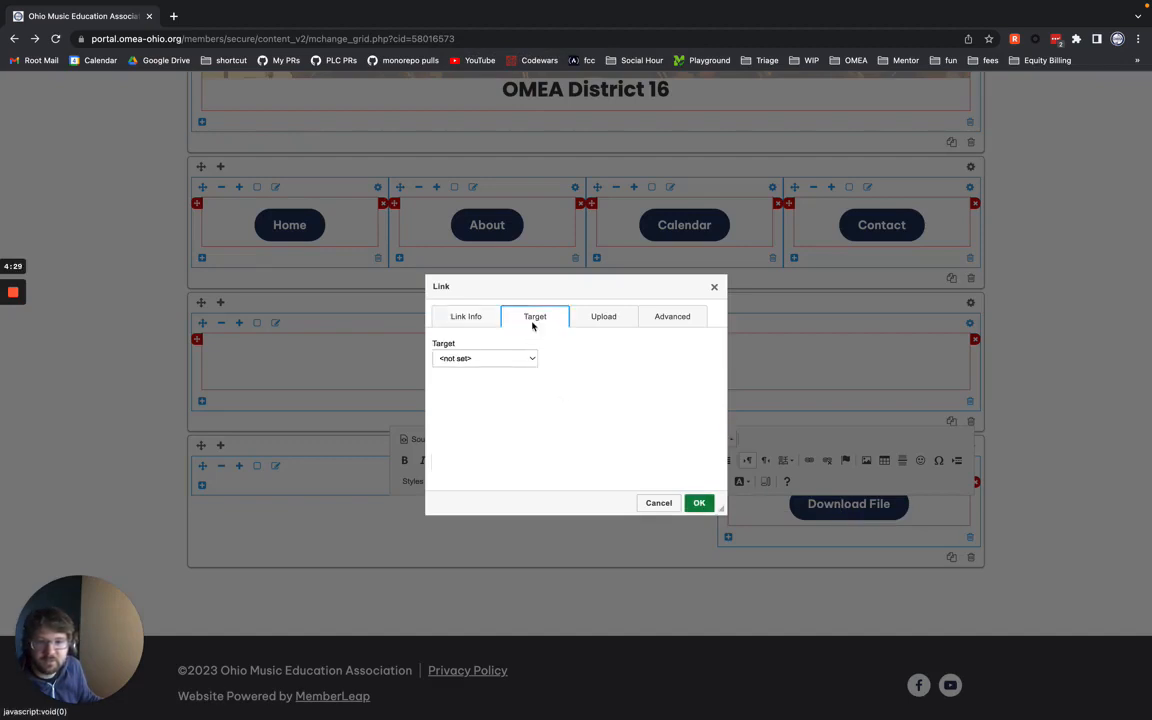
{"action": "left_click", "coordinate": [494, 358]}
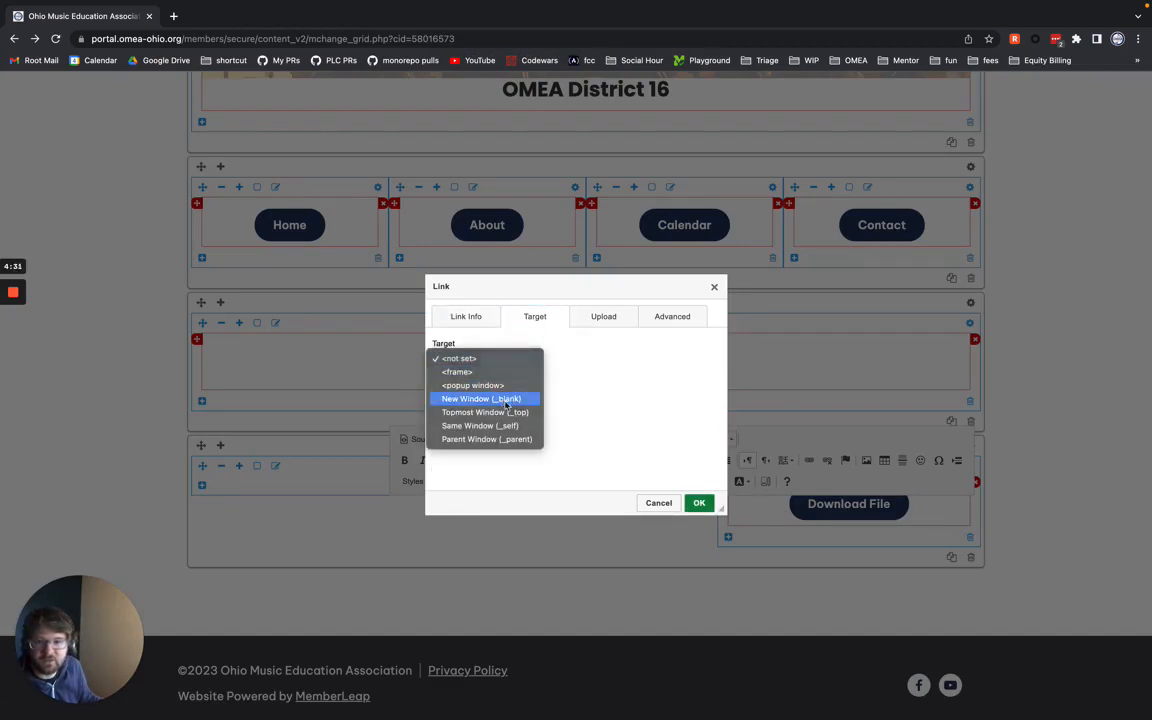
{"action": "left_click", "coordinate": [458, 399]}
{"action": "left_click", "coordinate": [699, 503]}
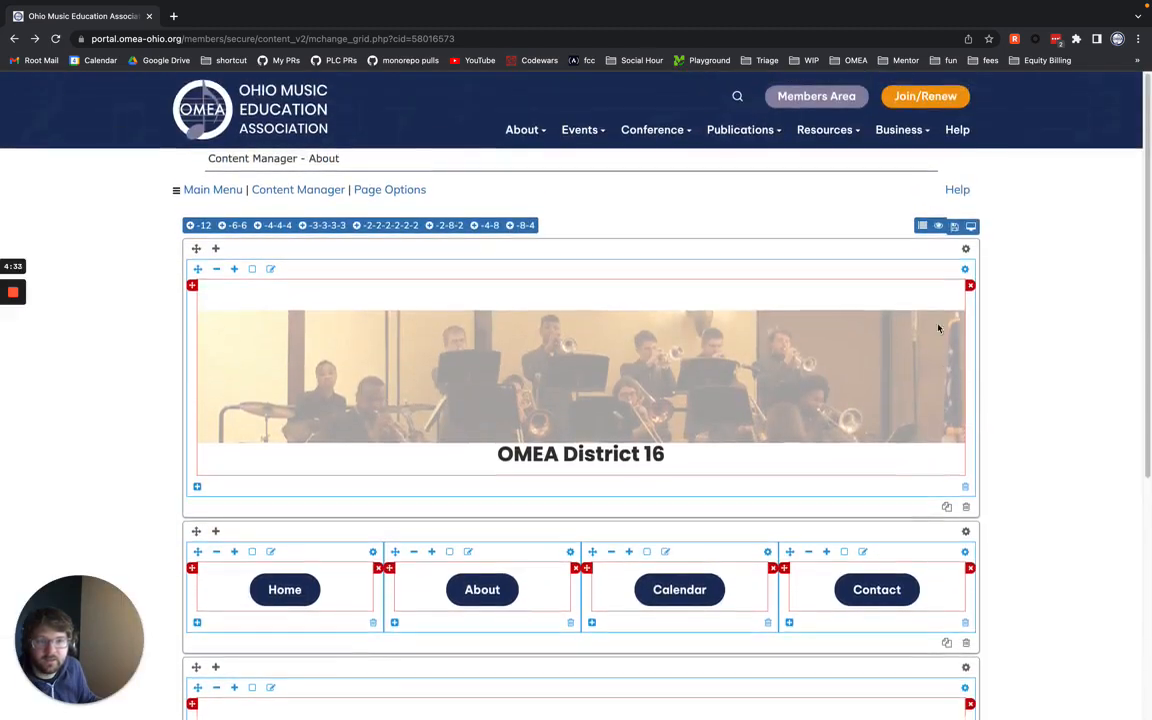
- Save the edited About page as the published version rather than as a draft
{"action": "left_click", "coordinate": [954, 227]}
{"action": "left_click", "coordinate": [975, 249]}
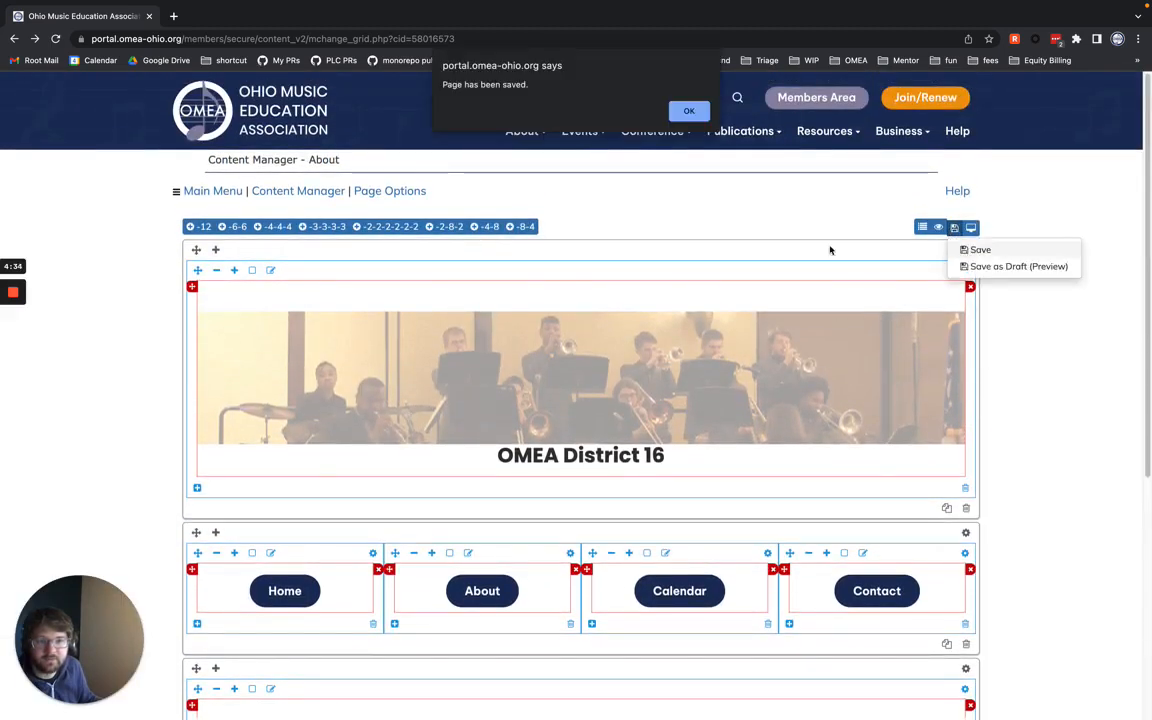
{"action": "left_click", "coordinate": [689, 111]}
- Preview the page and test the Download File button's link, closing the tab it opens
{"action": "scroll", "coordinate": [864, 483], "scroll_direction": "down", "scroll_amount": 1}
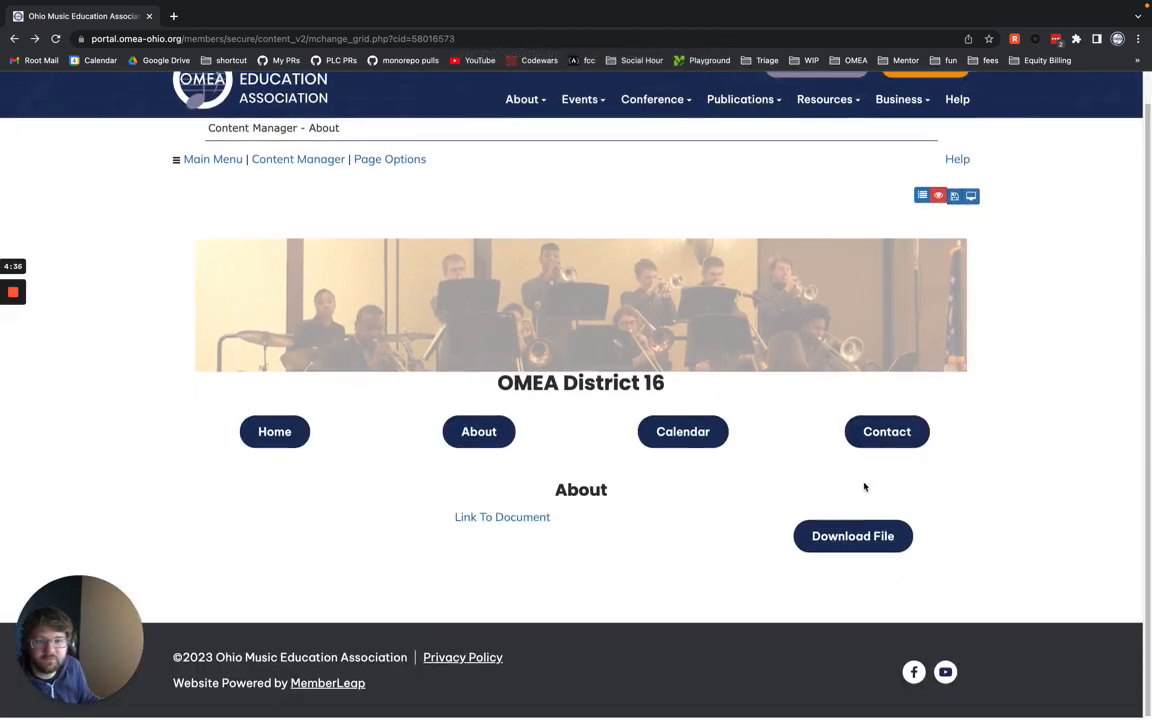
{"action": "left_click", "coordinate": [866, 540]}
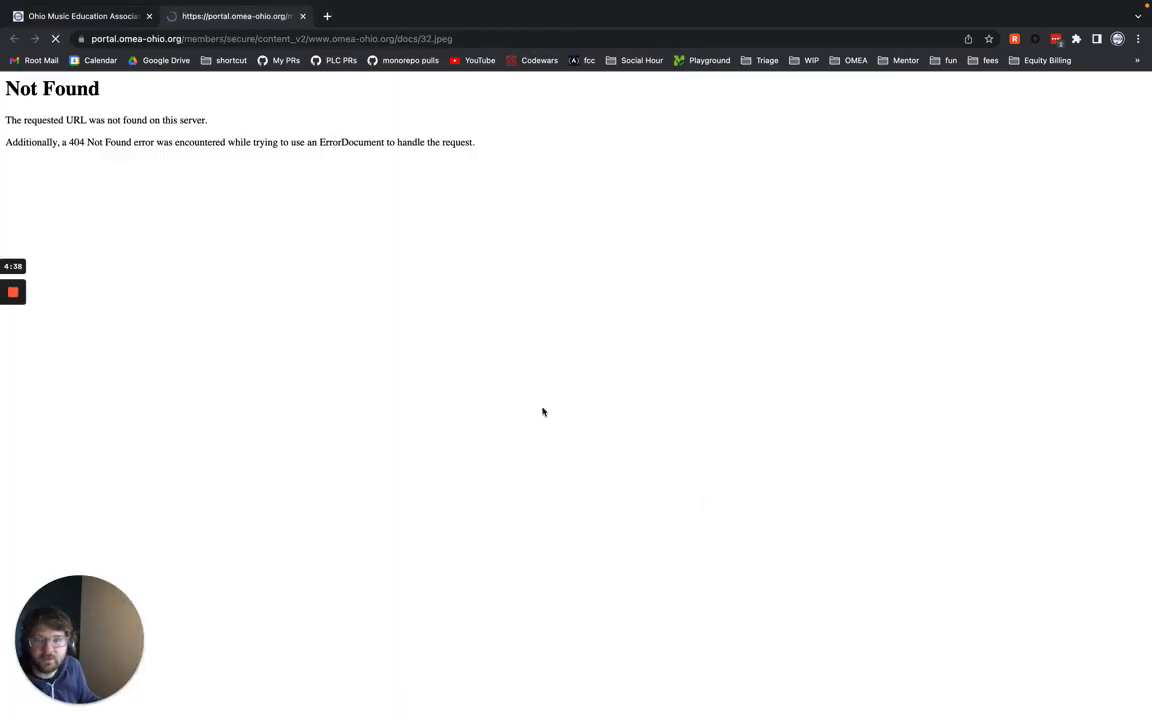
{"action": "key", "text": "super+w"}
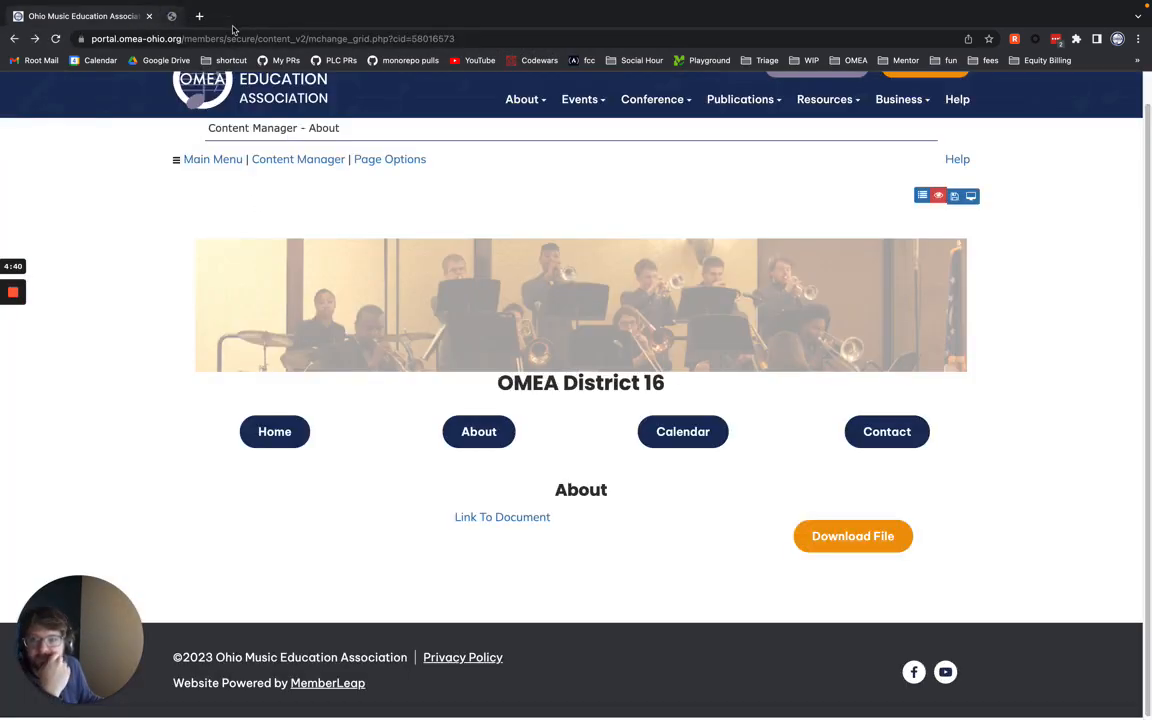
{"action": "left_click", "coordinate": [938, 195]}
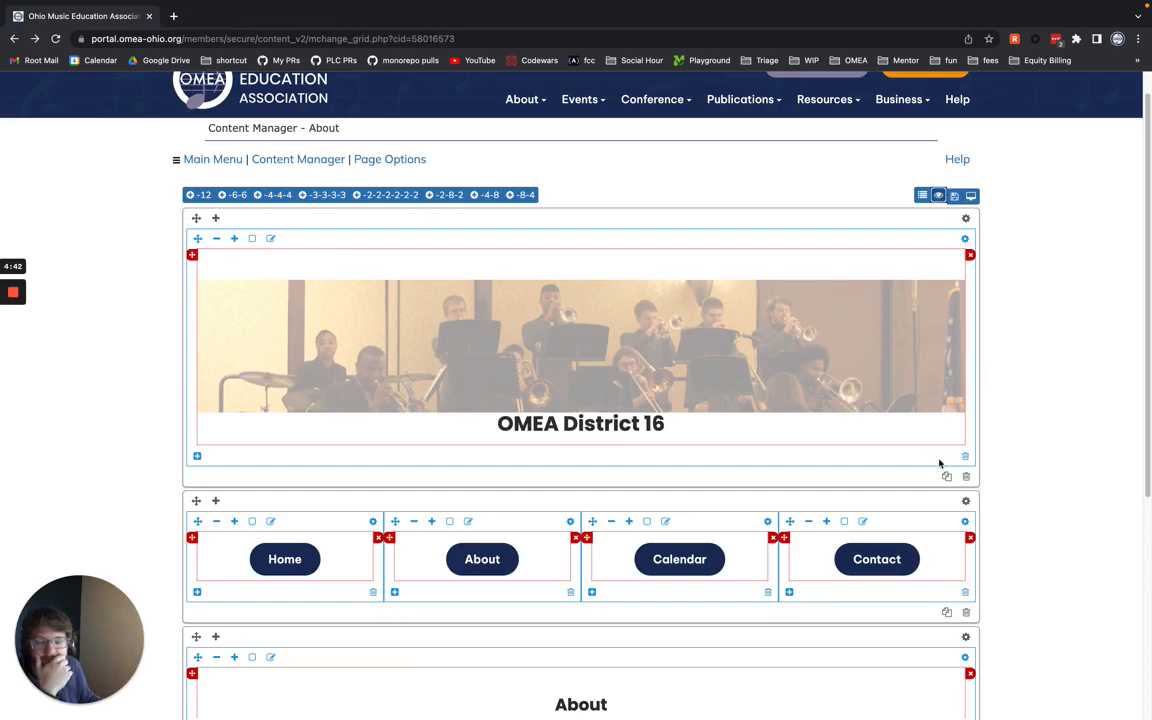
{"action": "scroll", "coordinate": [940, 463], "scroll_direction": "down", "scroll_amount": 3}
{"action": "scroll", "coordinate": [925, 460], "scroll_direction": "down", "scroll_amount": 2}
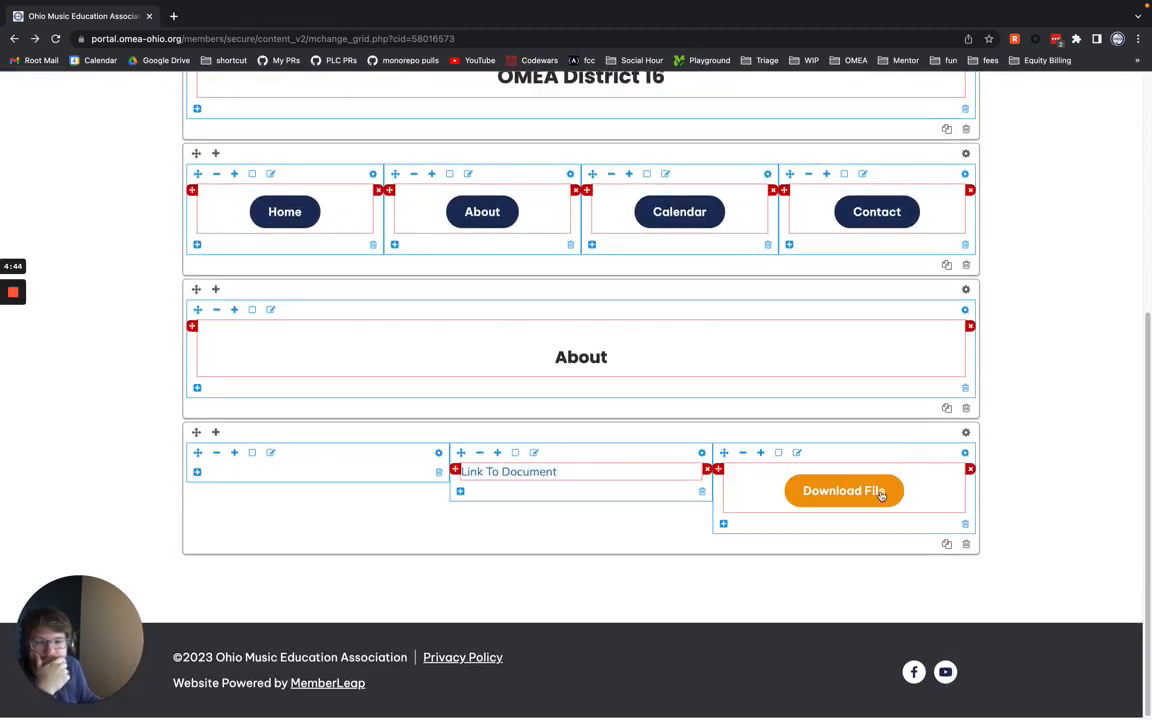
{"action": "double_click", "coordinate": [843, 494]}
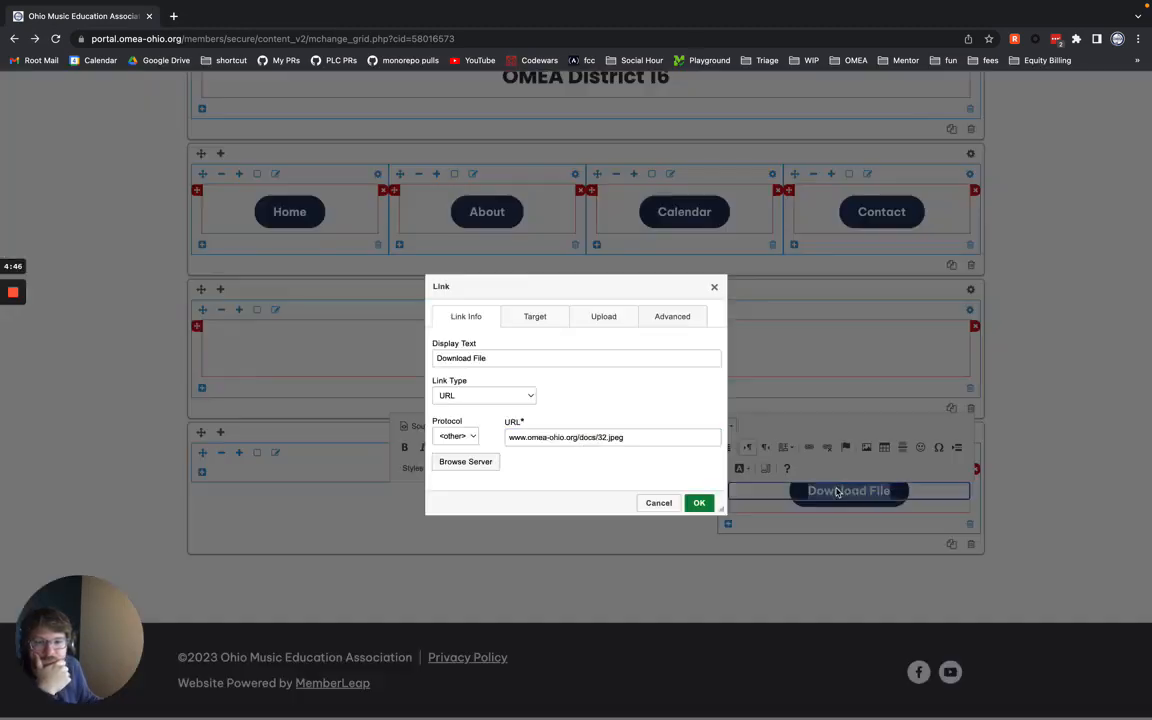
{"action": "left_click", "coordinate": [455, 437]}
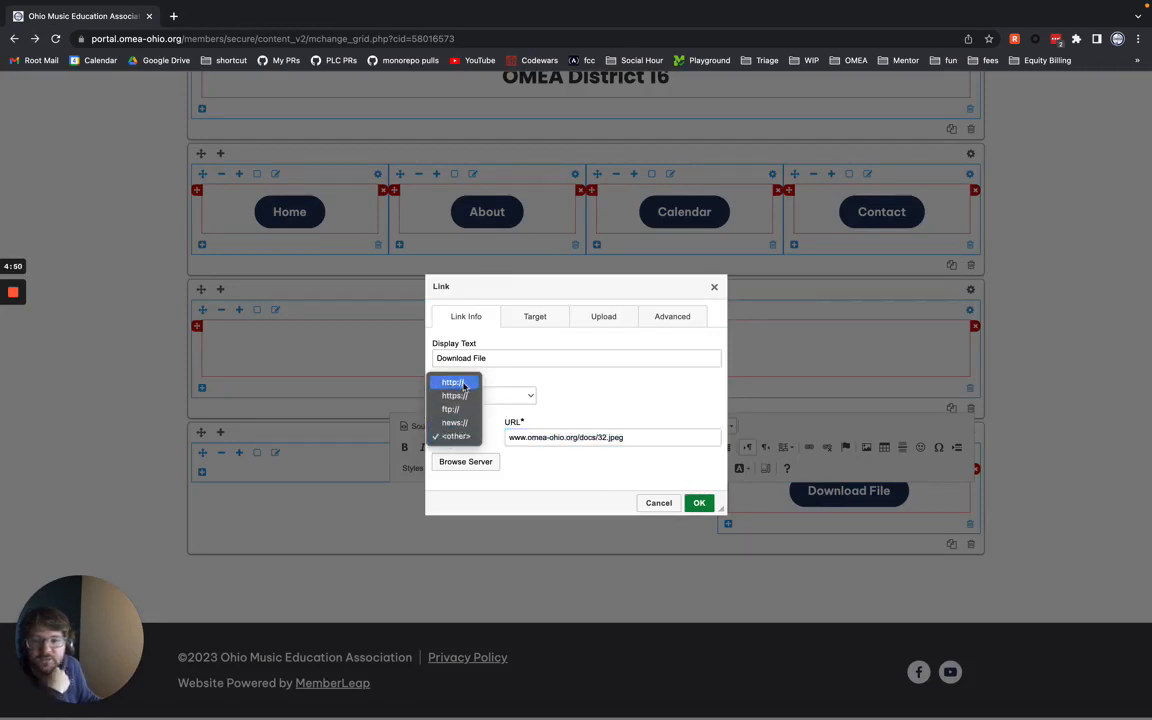
{"action": "left_click", "coordinate": [464, 396]}
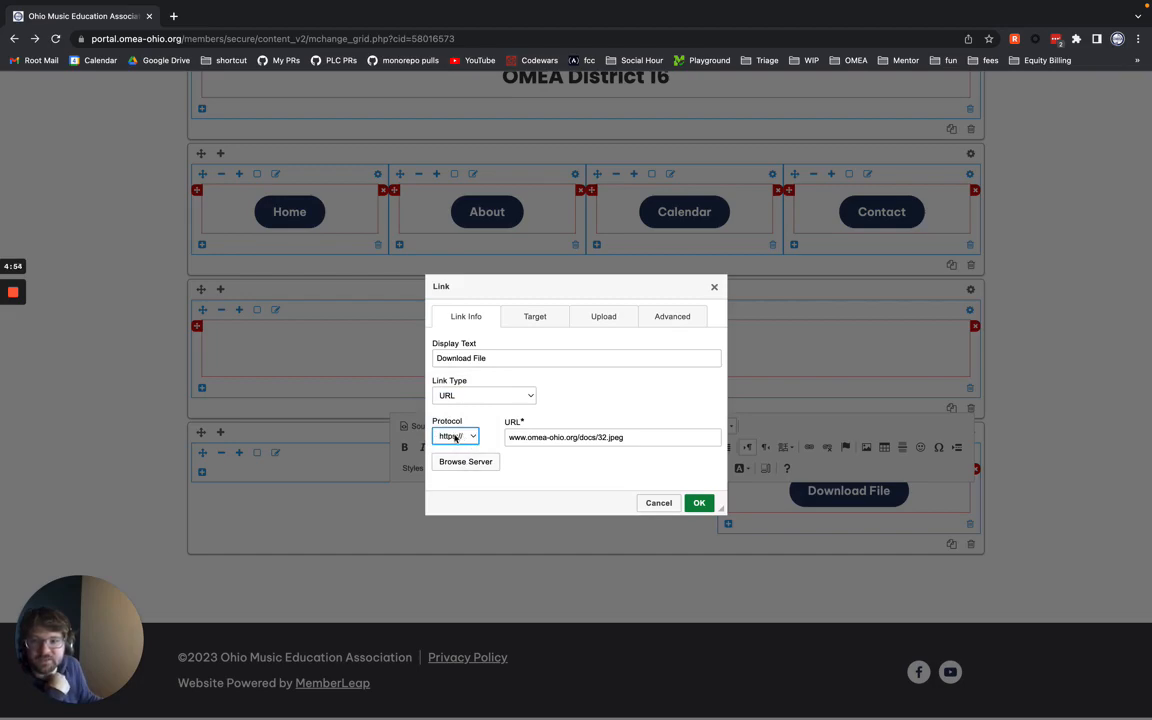
{"action": "left_click", "coordinate": [698, 503]}
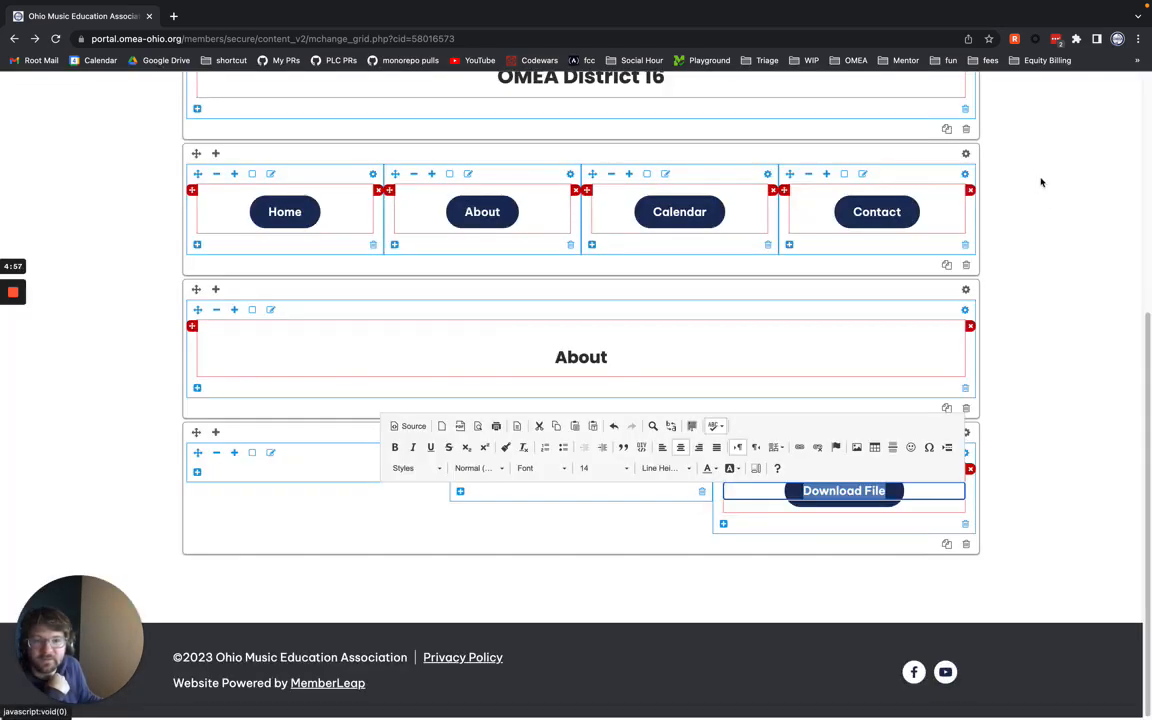
- Save the About page with the corrected button link
{"action": "scroll", "coordinate": [1035, 183], "scroll_direction": "up", "scroll_amount": 5}
{"action": "left_click", "coordinate": [955, 228]}
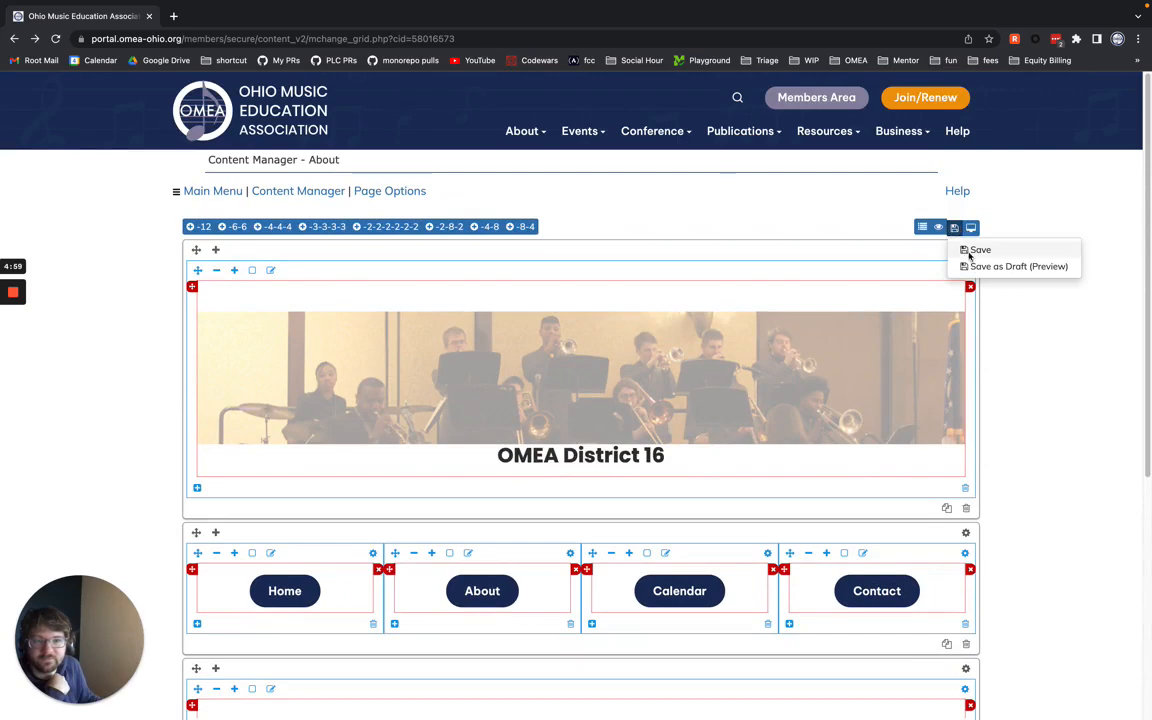
{"action": "left_click", "coordinate": [978, 250]}
{"action": "left_click", "coordinate": [689, 111]}
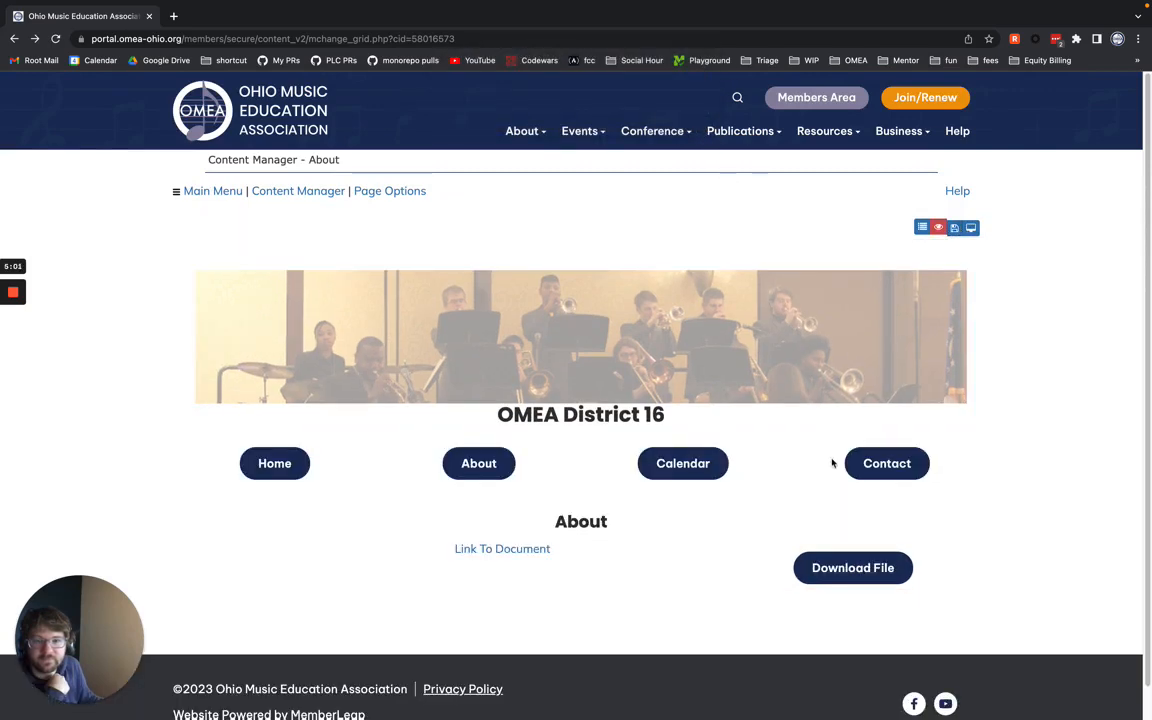
- Test the Download File button again in the page preview and return to the Content Manager tab
{"action": "left_click", "coordinate": [858, 562]}
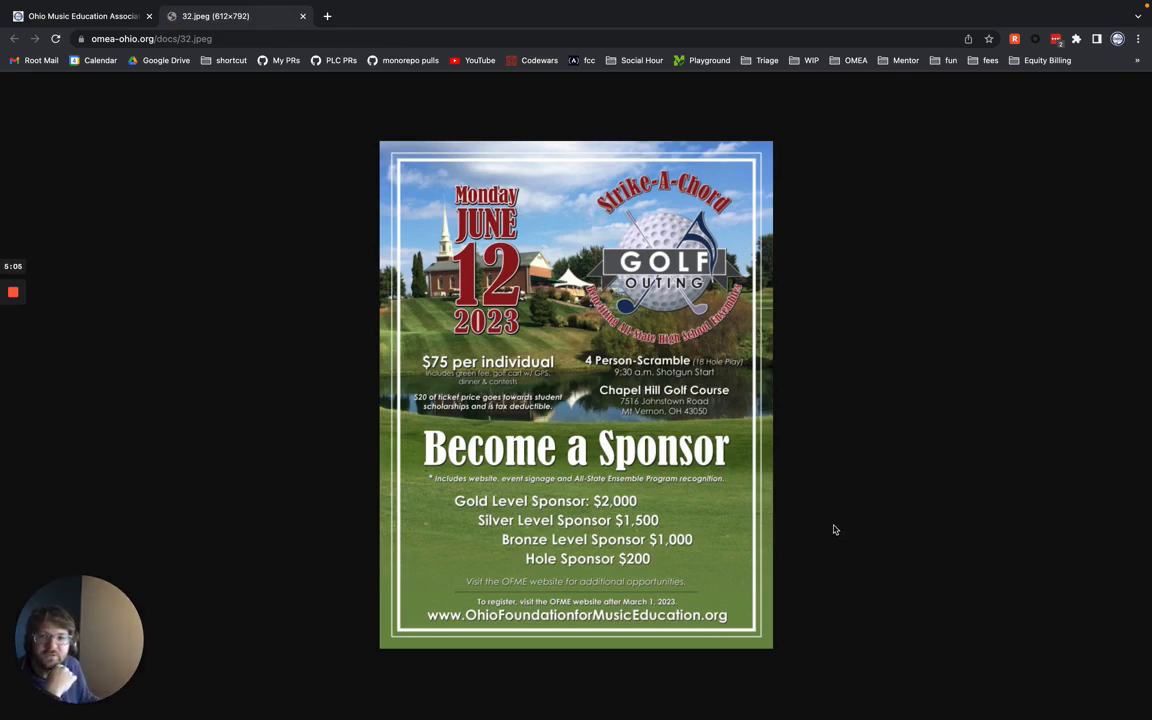
{"action": "left_click", "coordinate": [42, 20]}
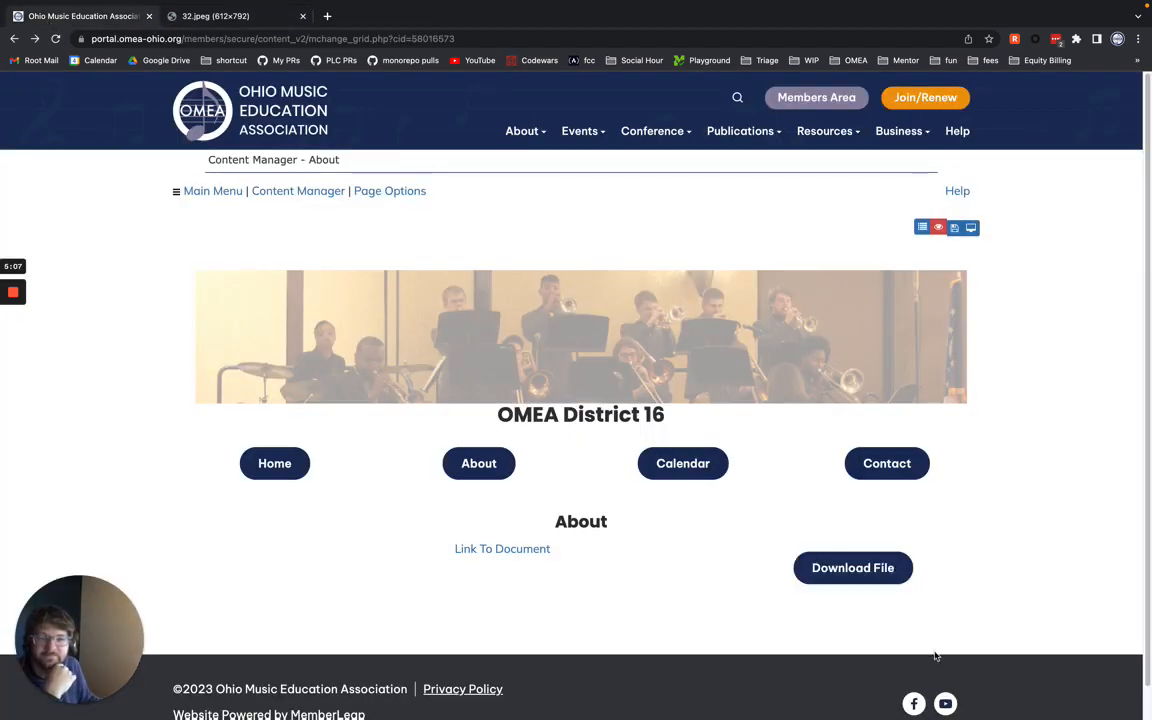